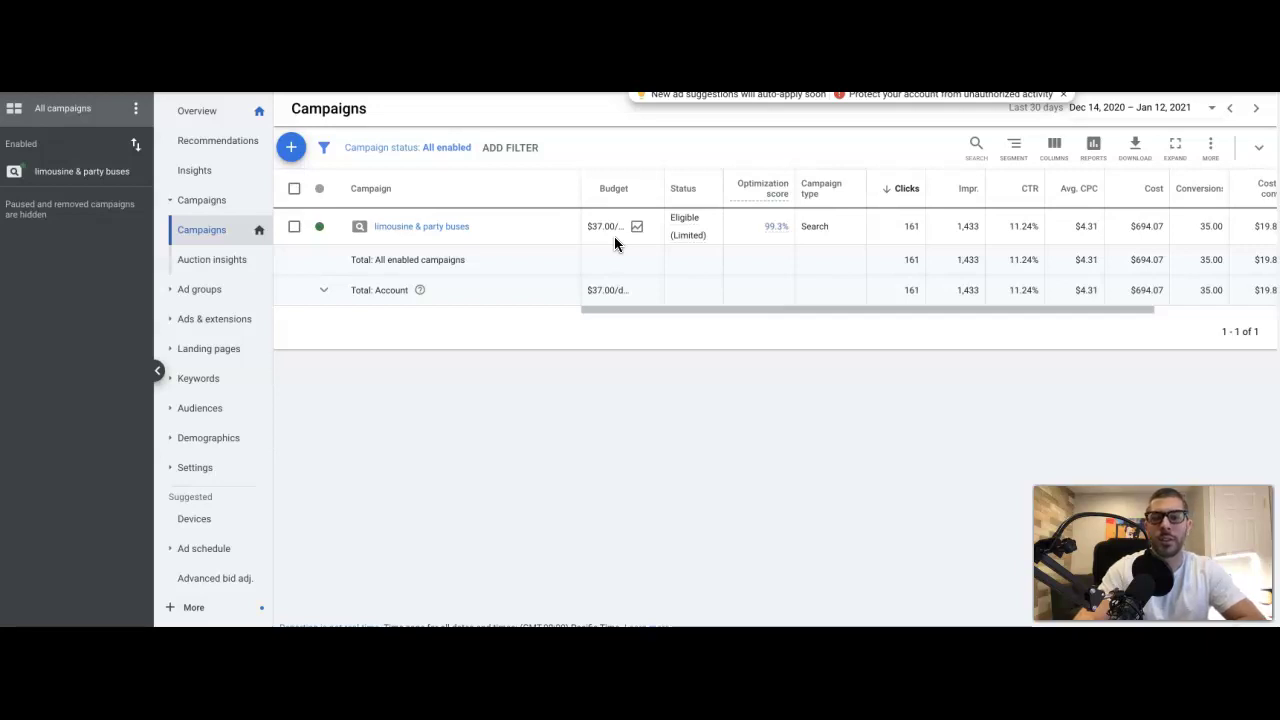
# Review the limousine & party buses campaign's metrics from budget through to cost per conversion, conversion rate and bid strategy type
pyautogui.click(634, 389)
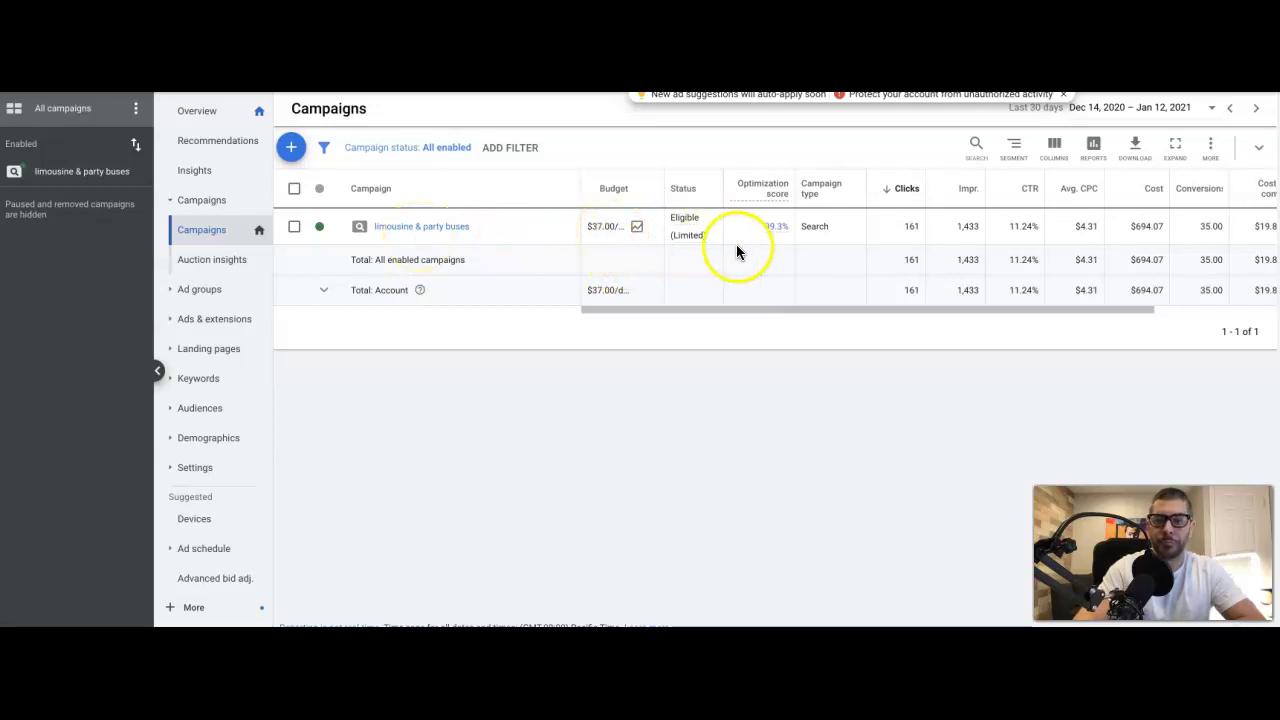
pyautogui.hscroll(3, 759, 236)
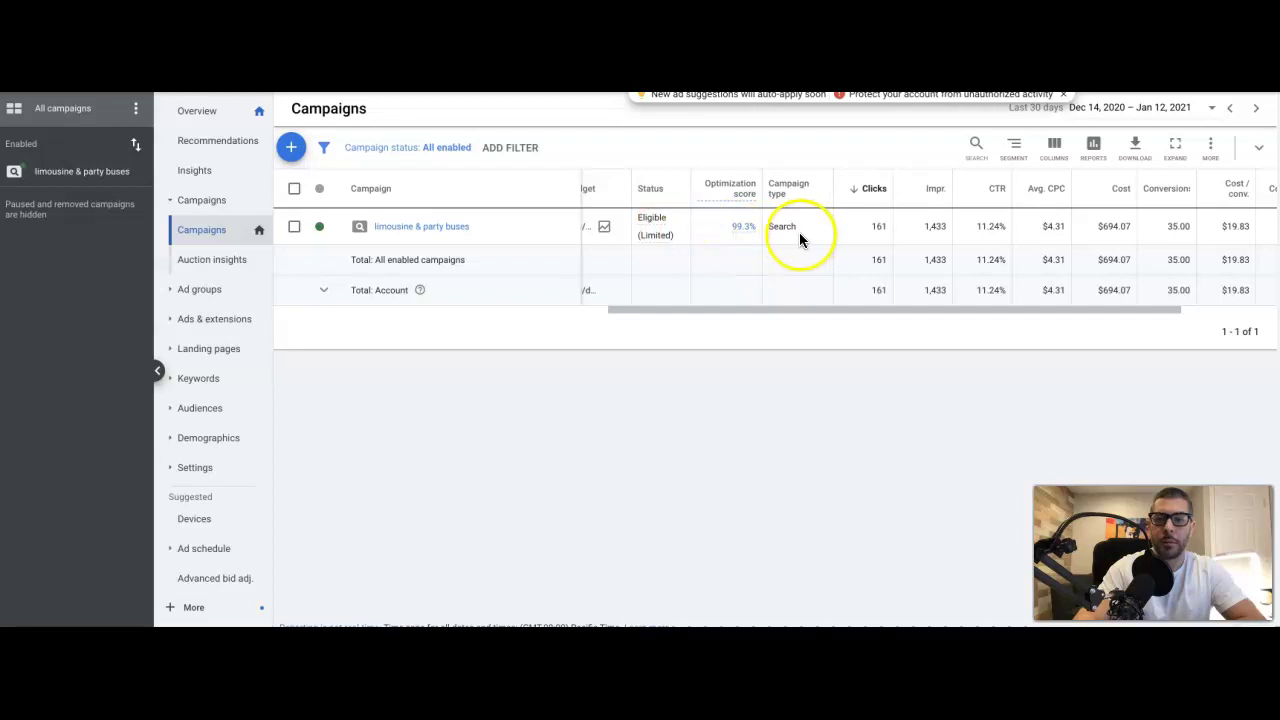
pyautogui.hscroll(3, 799, 232)
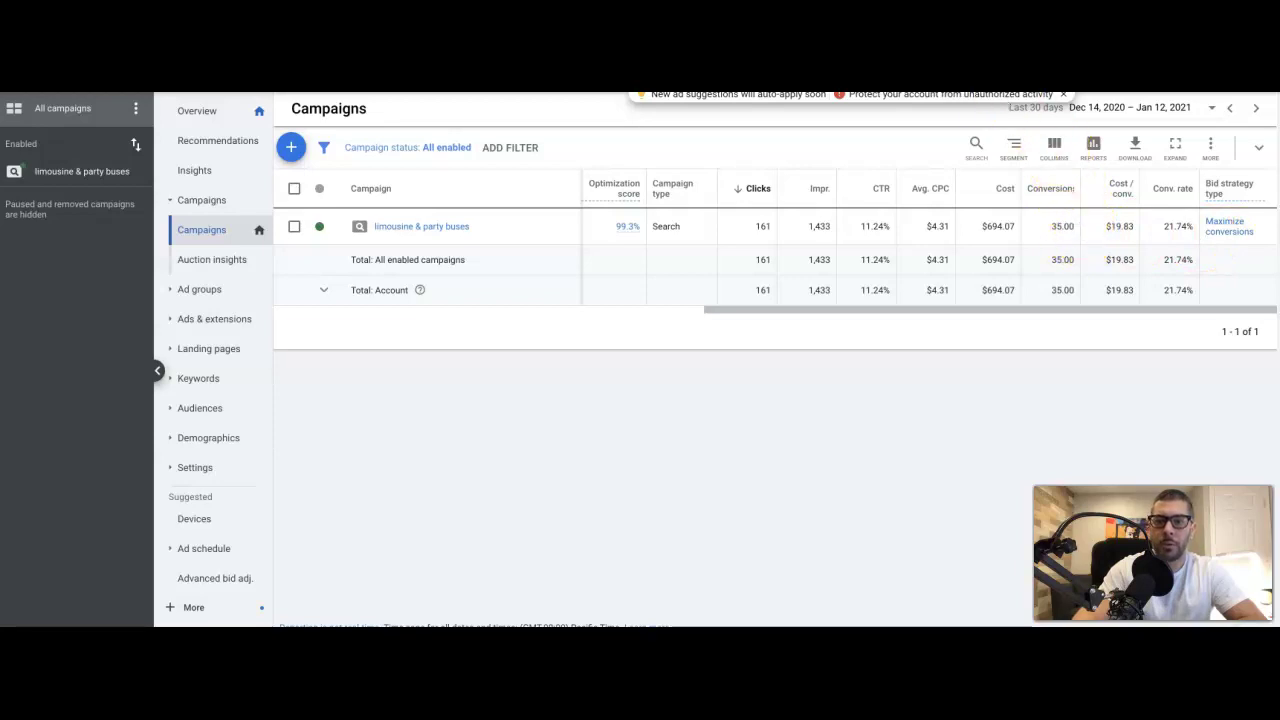
# Open the account's conversion actions and examine their sources, tracking status, conversion windows and all-conversions figures
pyautogui.click(960, 70)
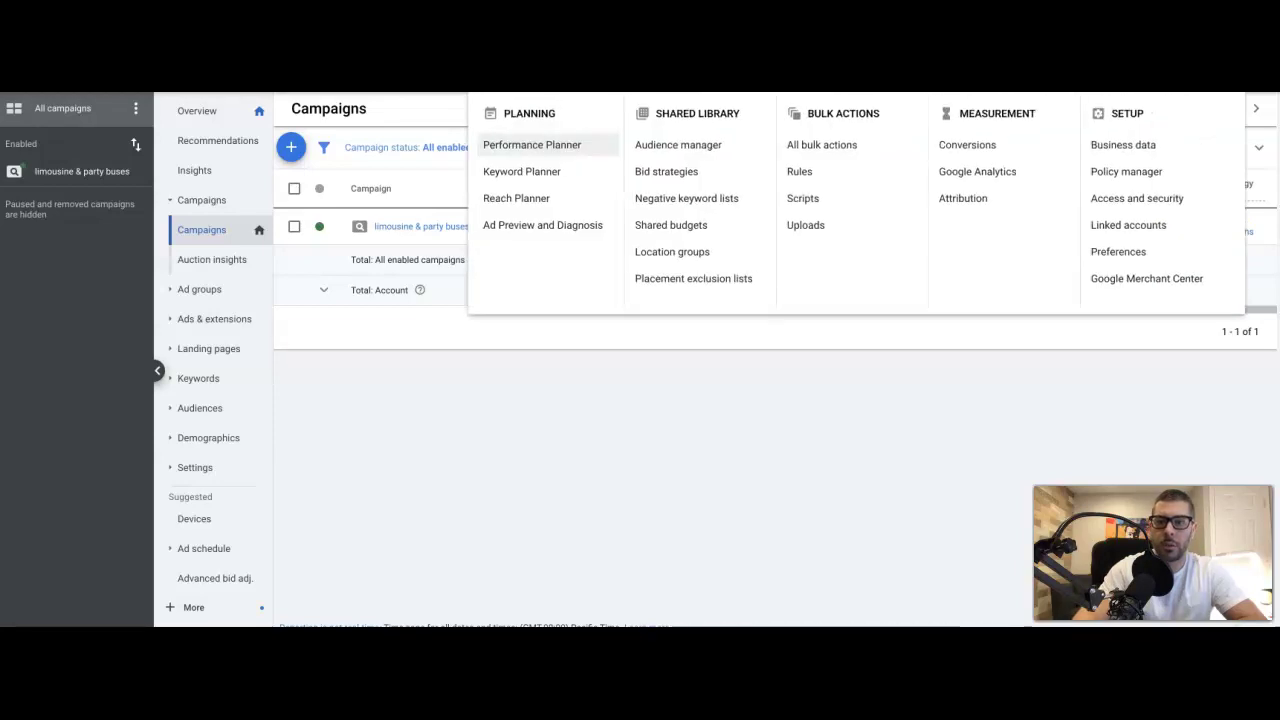
pyautogui.click(966, 147)
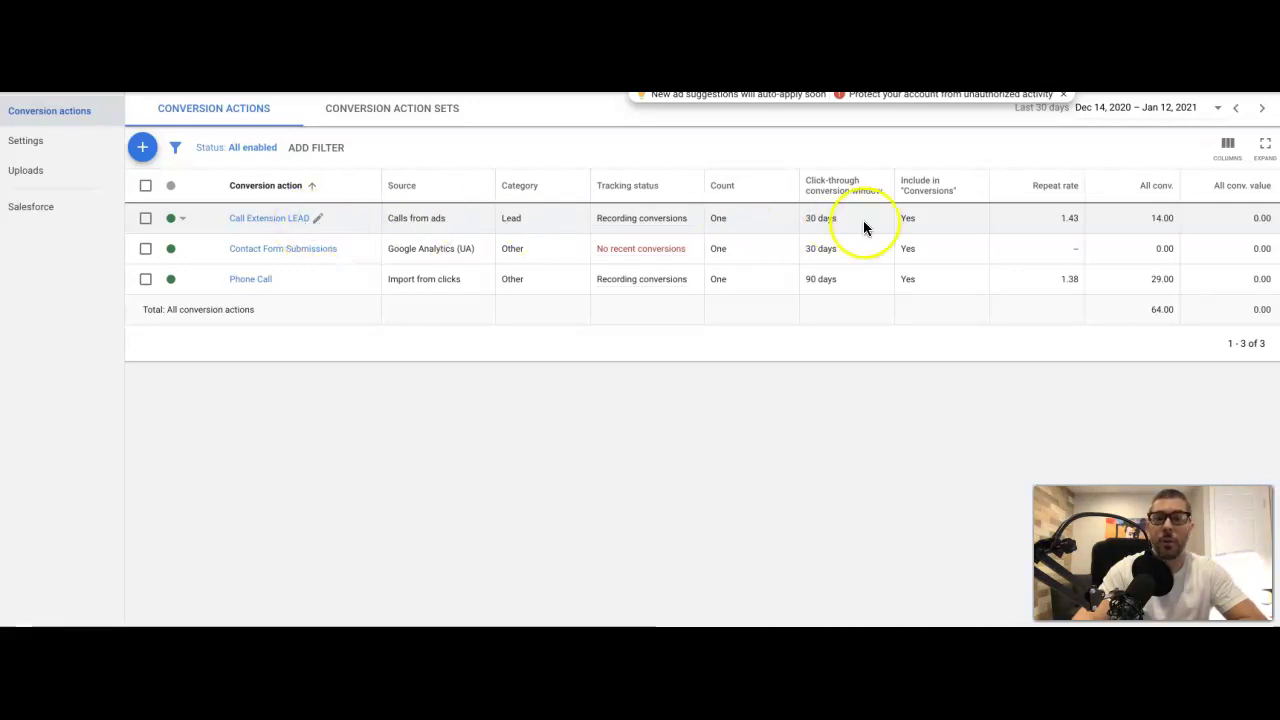
pyautogui.click(1158, 229)
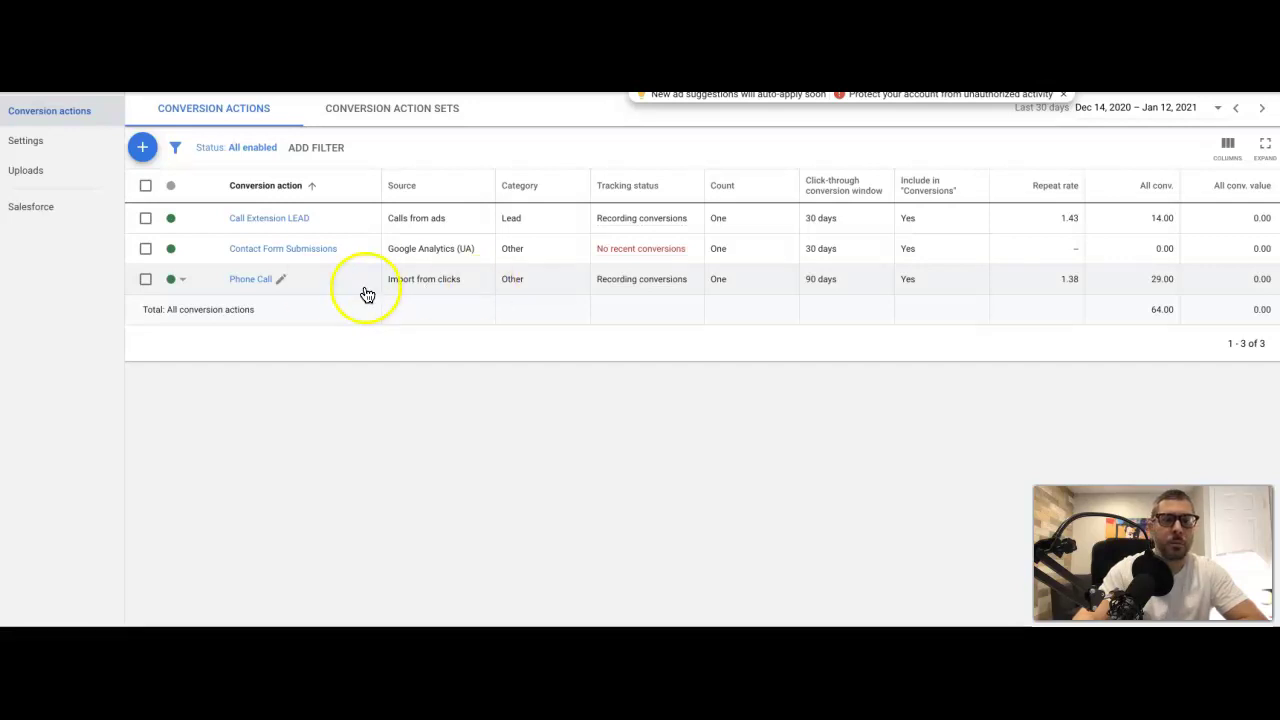
# Return to the campaigns overview and open the limo kwds ad group within the limousine & party buses campaign
pyautogui.click(32, 95)
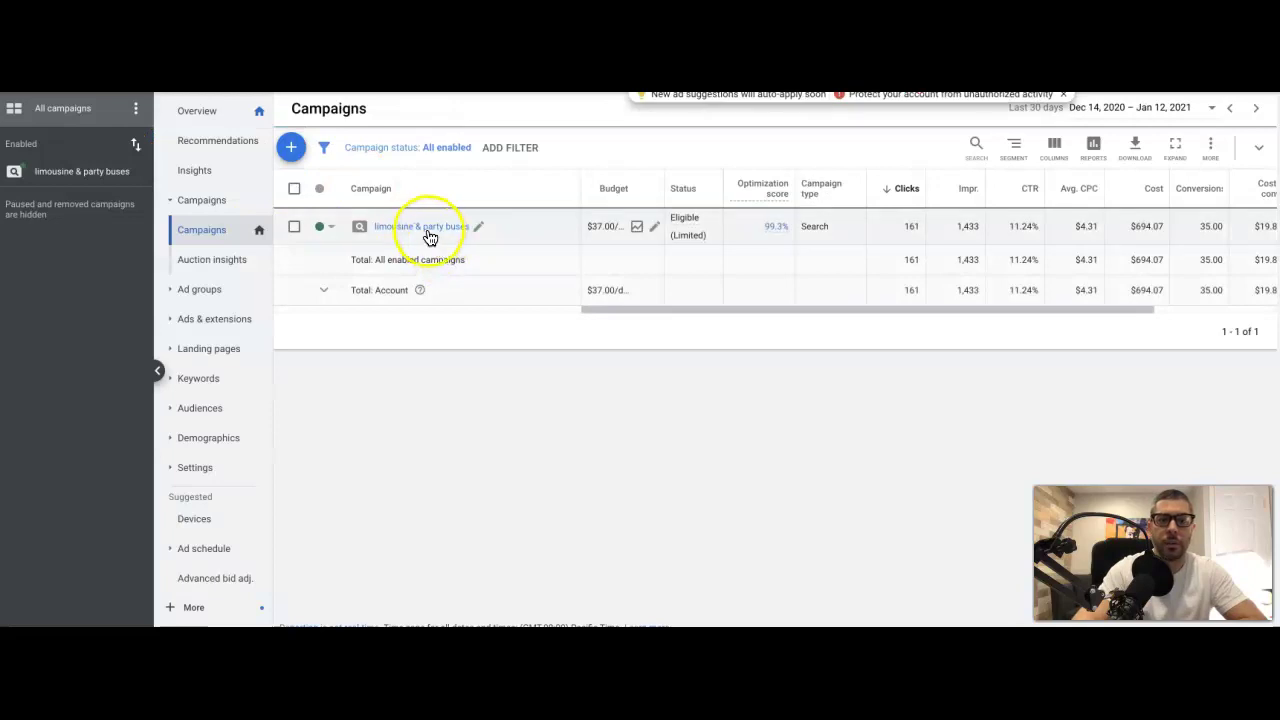
pyautogui.click(428, 230)
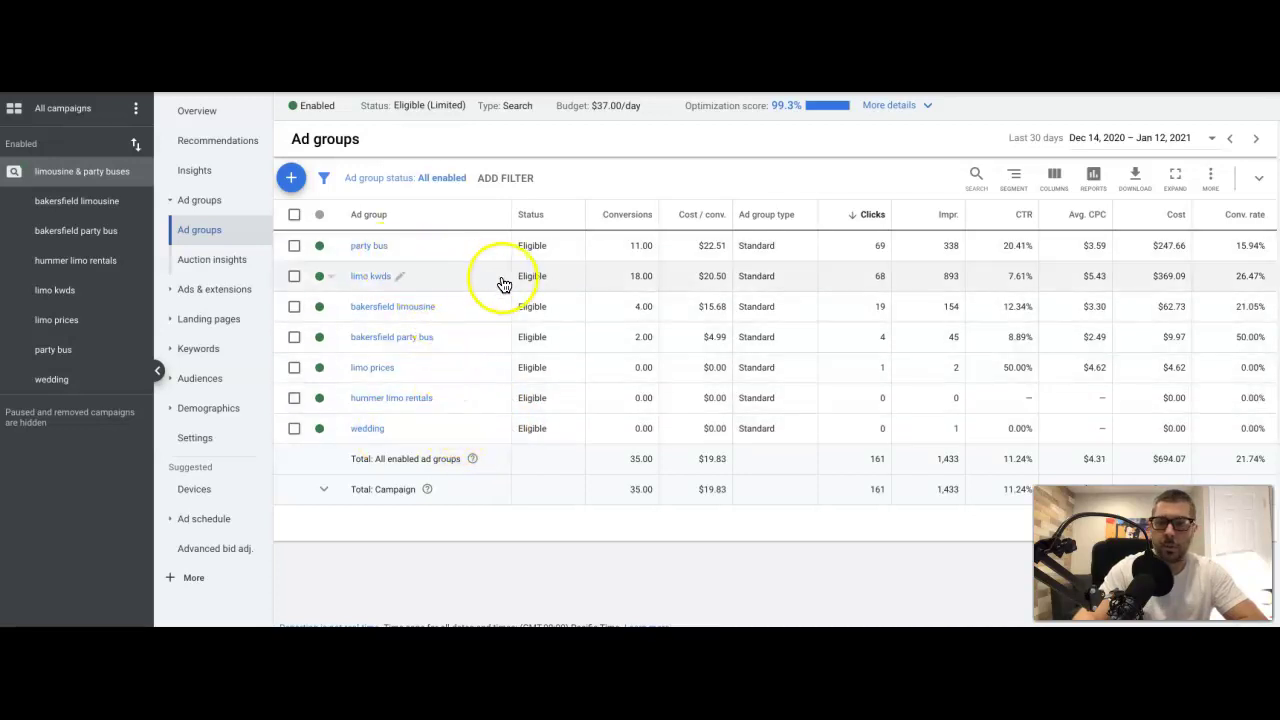
pyautogui.click(366, 279)
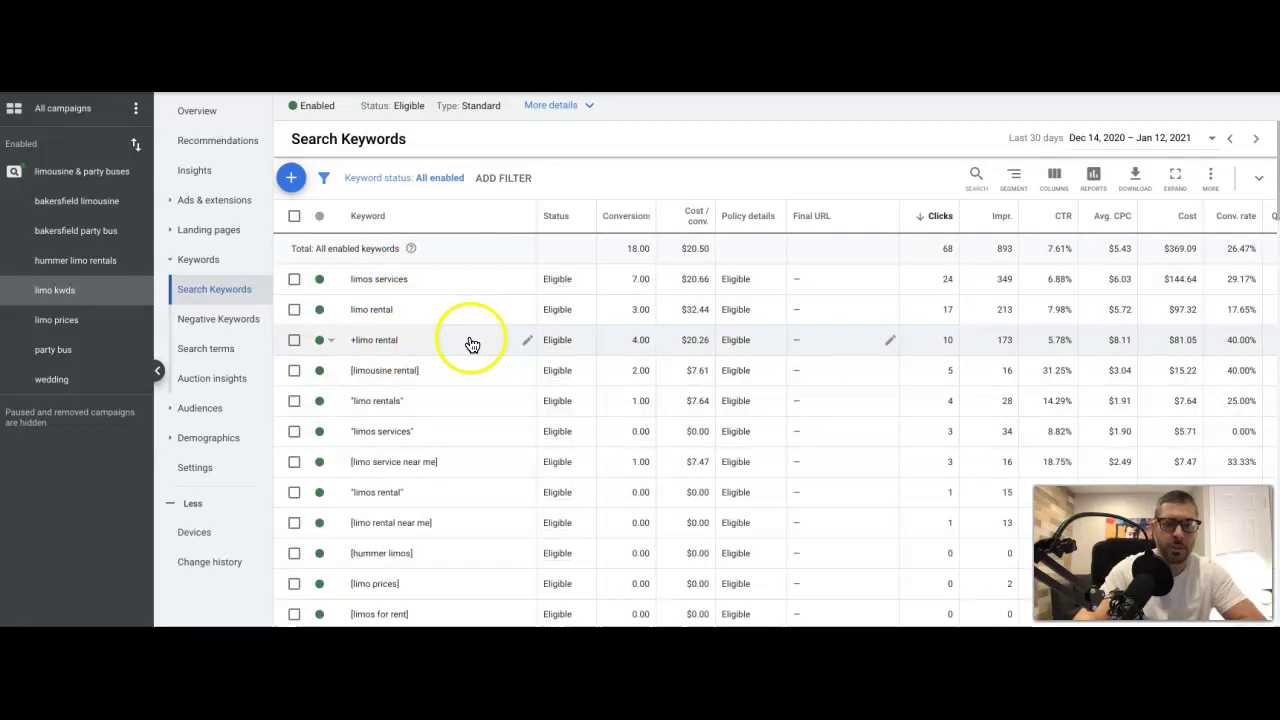
# Examine the full list of search keywords in the limo kwds ad group, including their match types, status and conversions
pyautogui.scroll(-1, 504, 413)
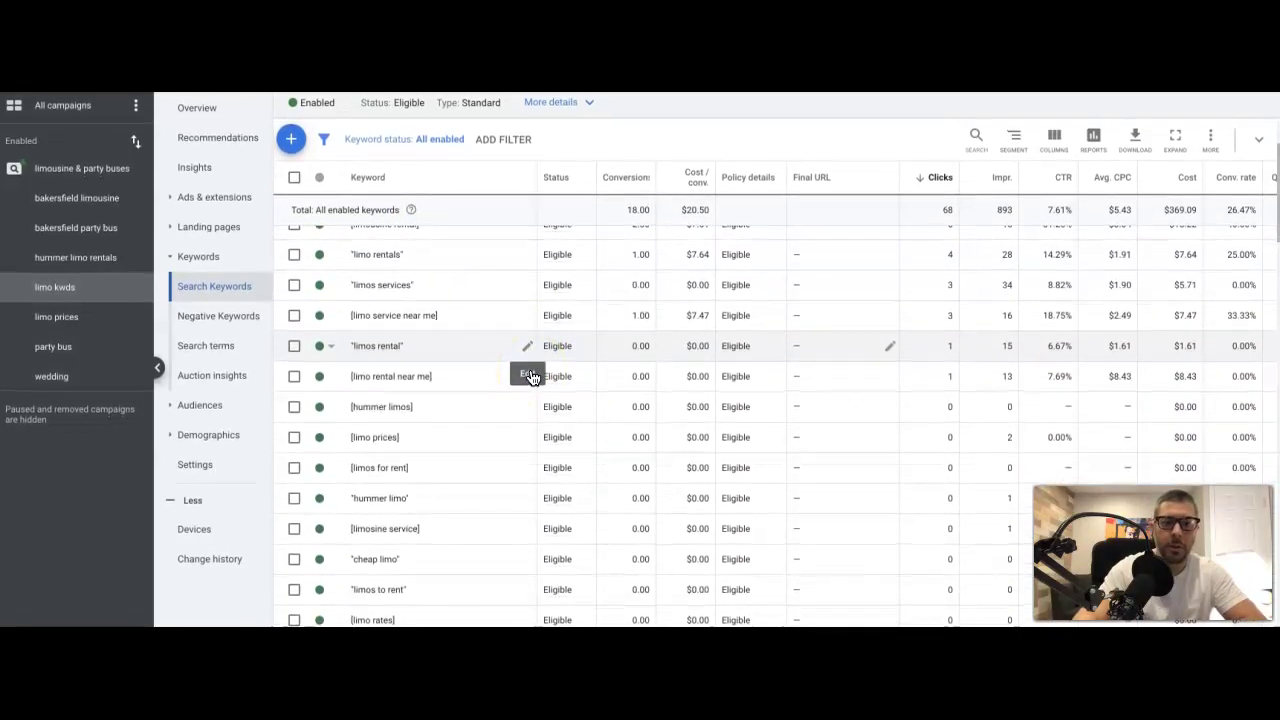
pyautogui.scroll(-1, 475, 397)
pyautogui.scroll(-5, 475, 397)
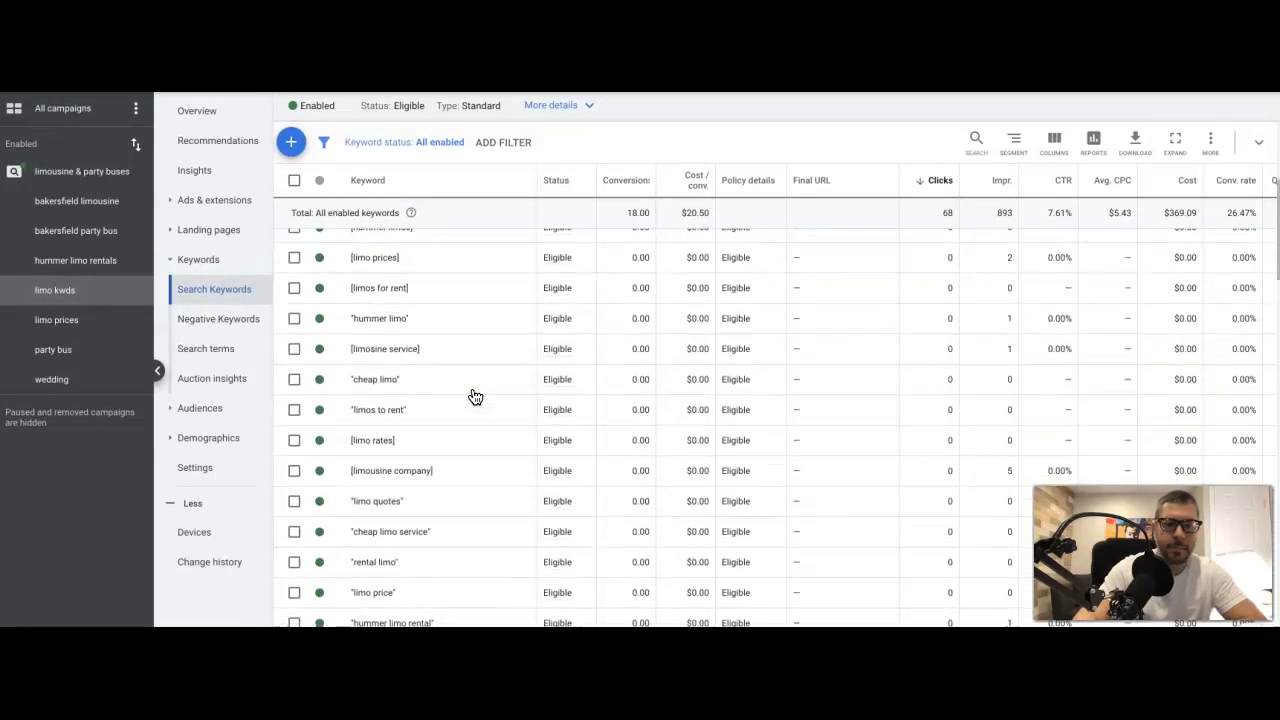
pyautogui.scroll(-4, 475, 397)
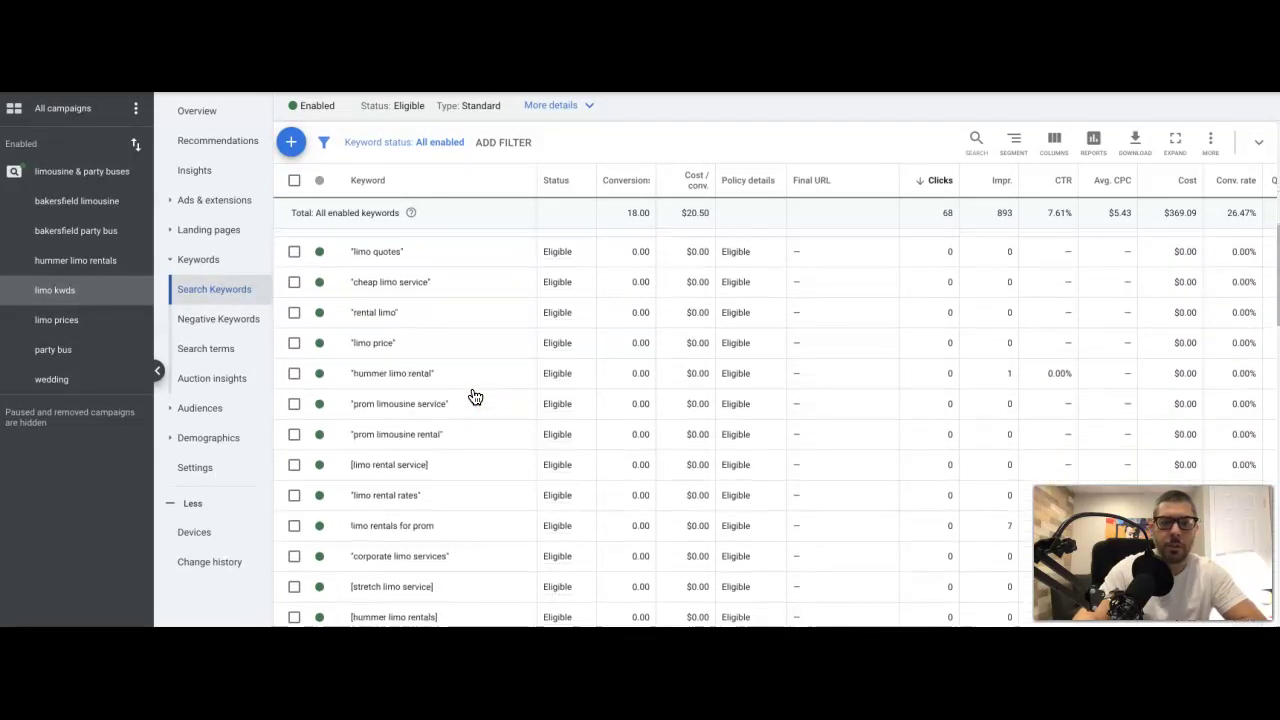
pyautogui.scroll(-4, 528, 369)
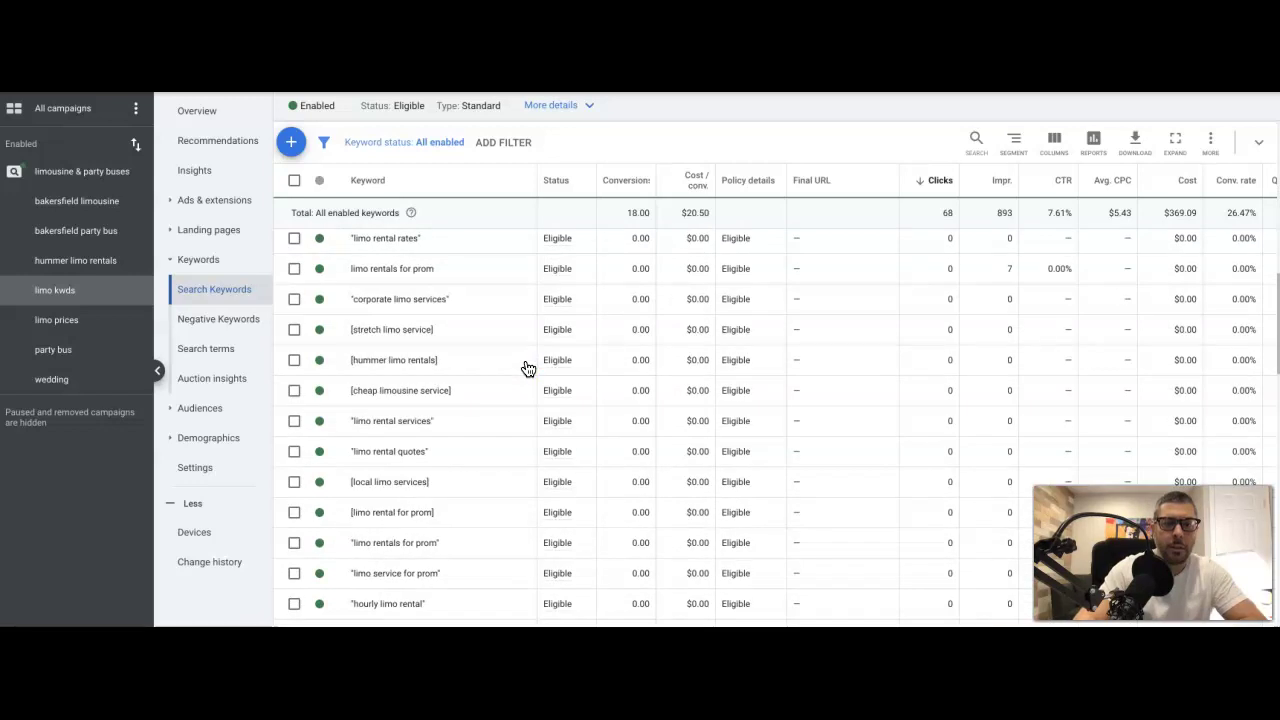
pyautogui.scroll(-4, 525, 366)
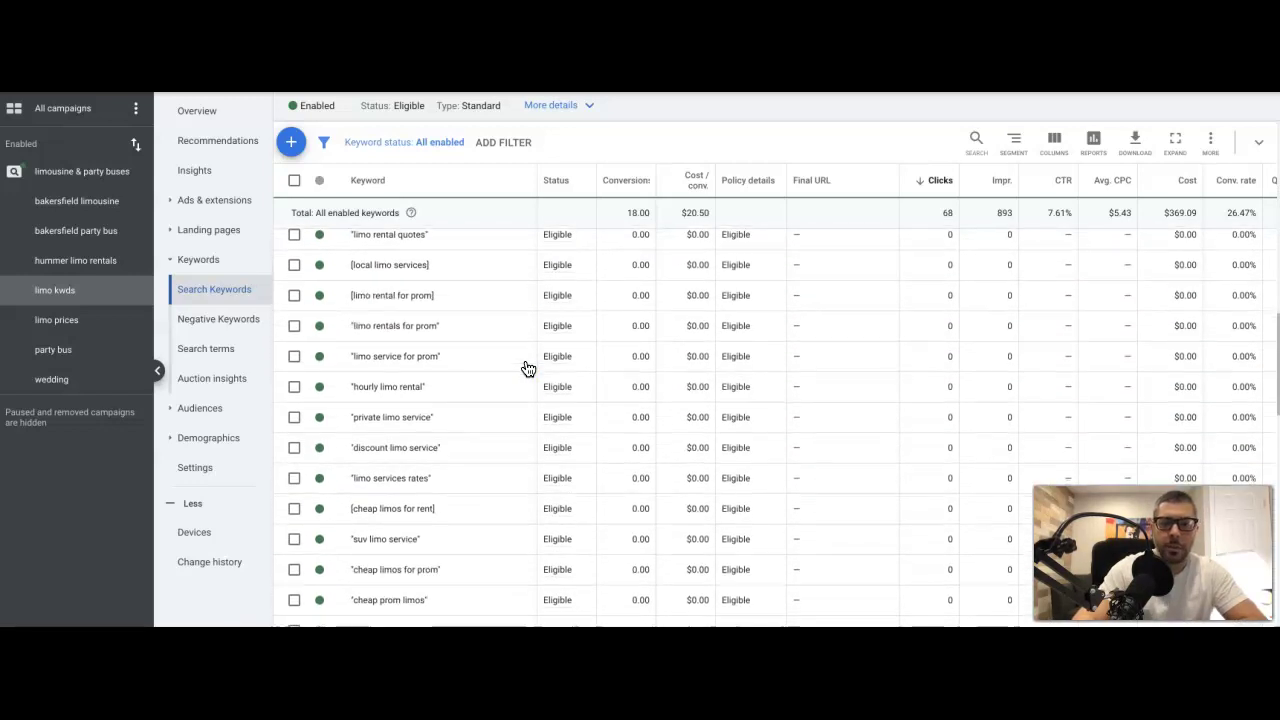
pyautogui.scroll(-3, 465, 338)
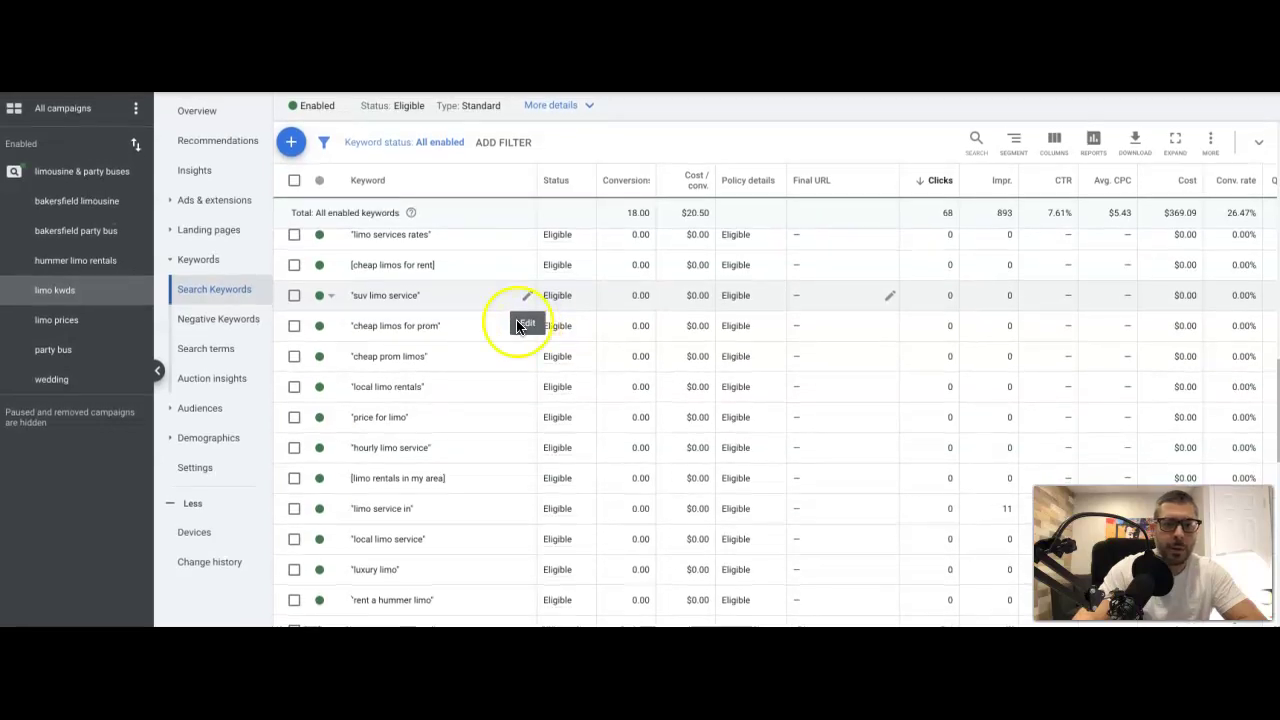
pyautogui.scroll(-2, 468, 472)
pyautogui.scroll(-6, 470, 472)
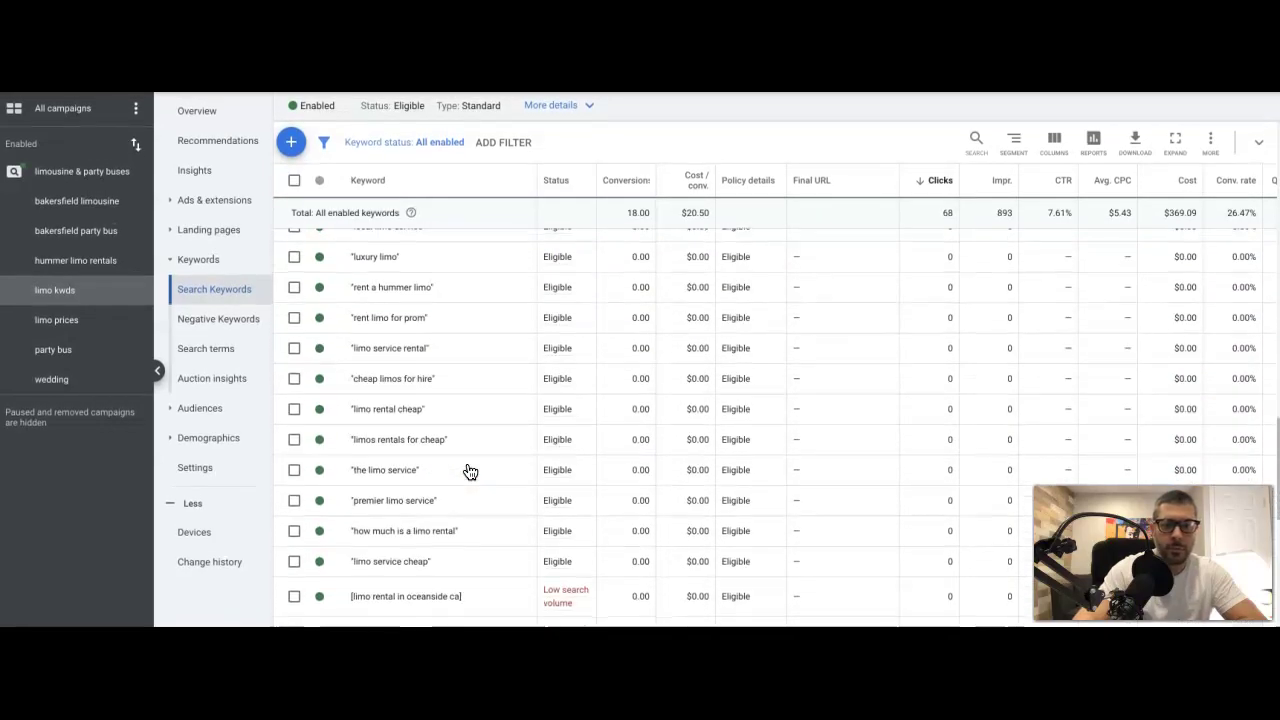
pyautogui.scroll(-5, 468, 471)
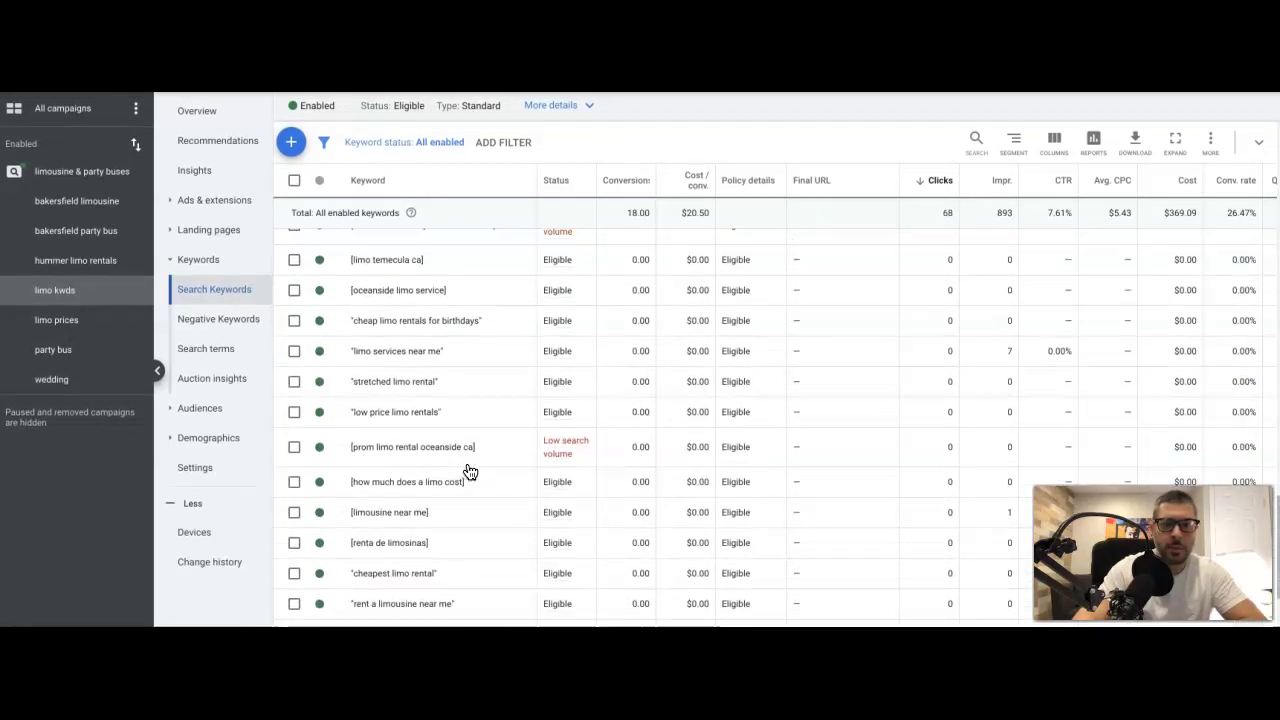
pyautogui.scroll(-5, 467, 338)
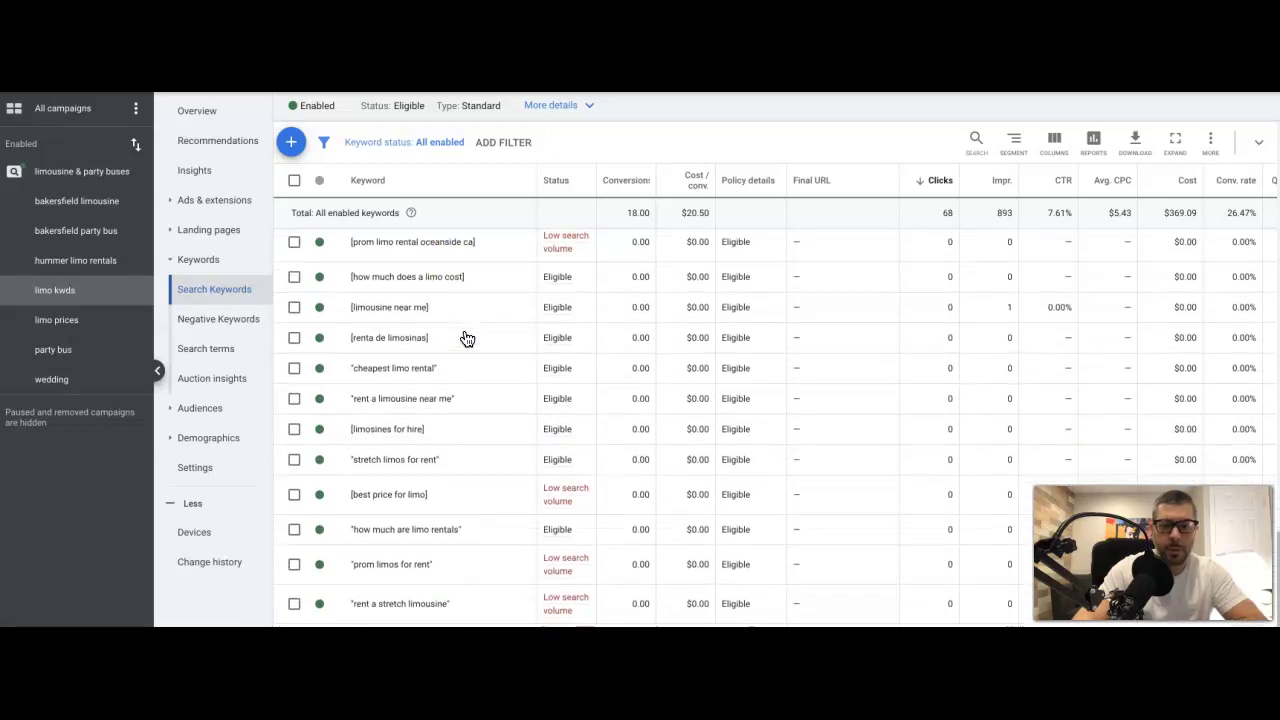
pyautogui.scroll(-3, 467, 338)
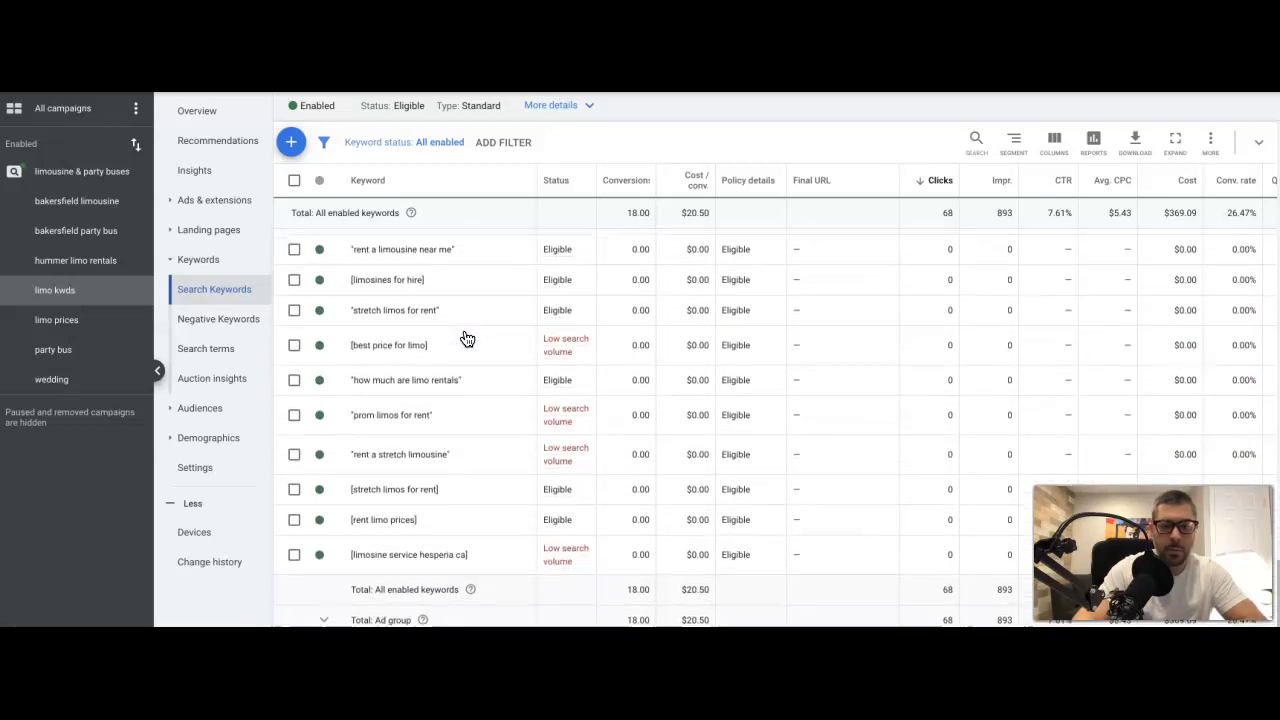
pyautogui.scroll(5, 467, 338)
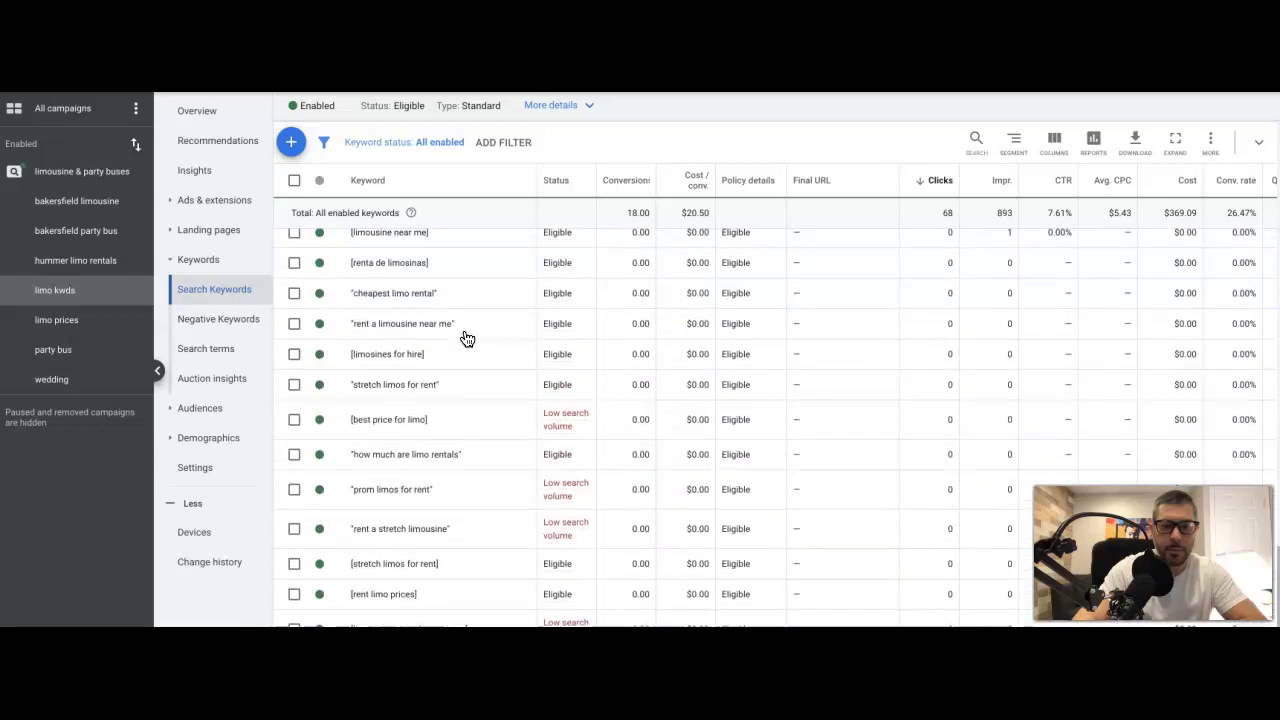
pyautogui.scroll(3, 467, 338)
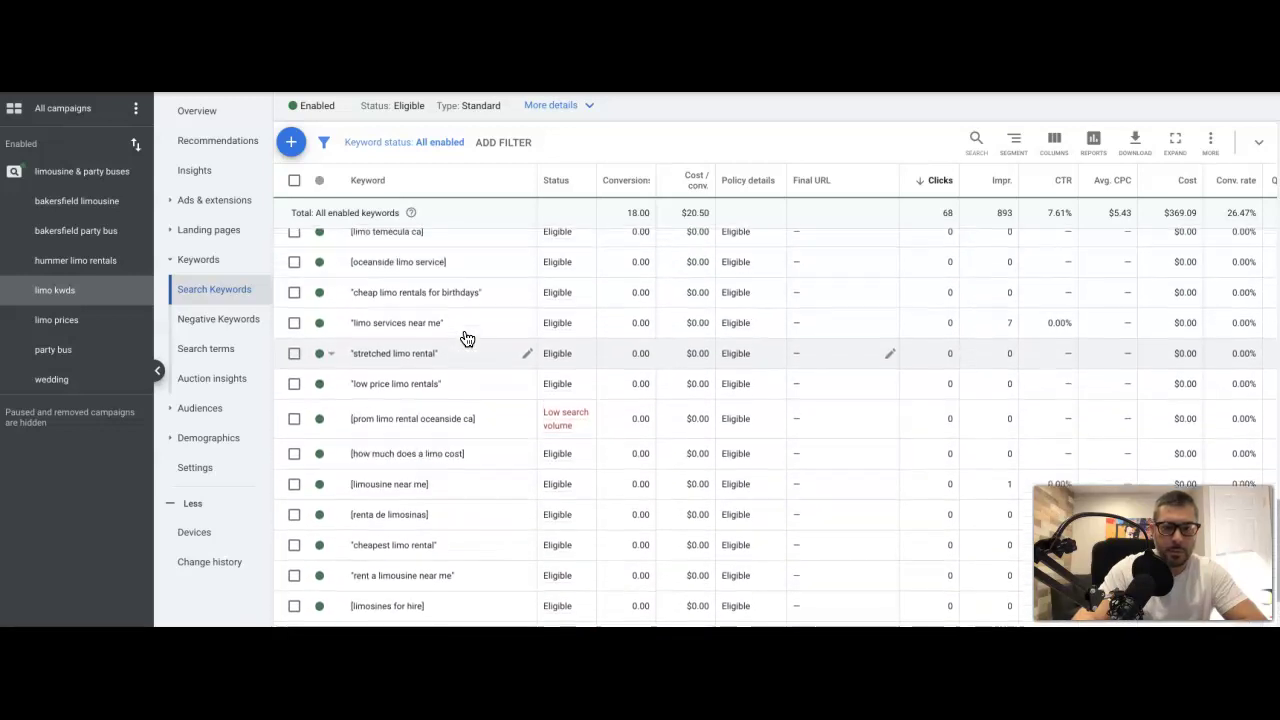
pyautogui.scroll(5, 428, 510)
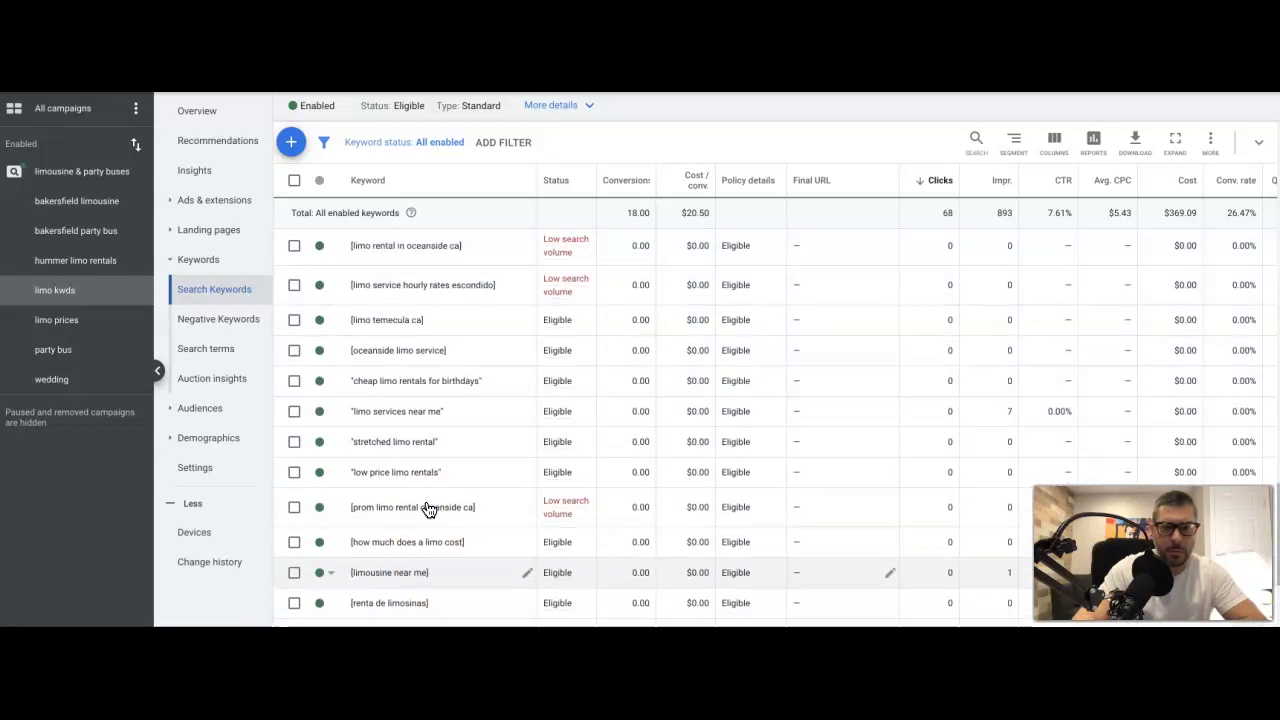
pyautogui.scroll(5, 428, 510)
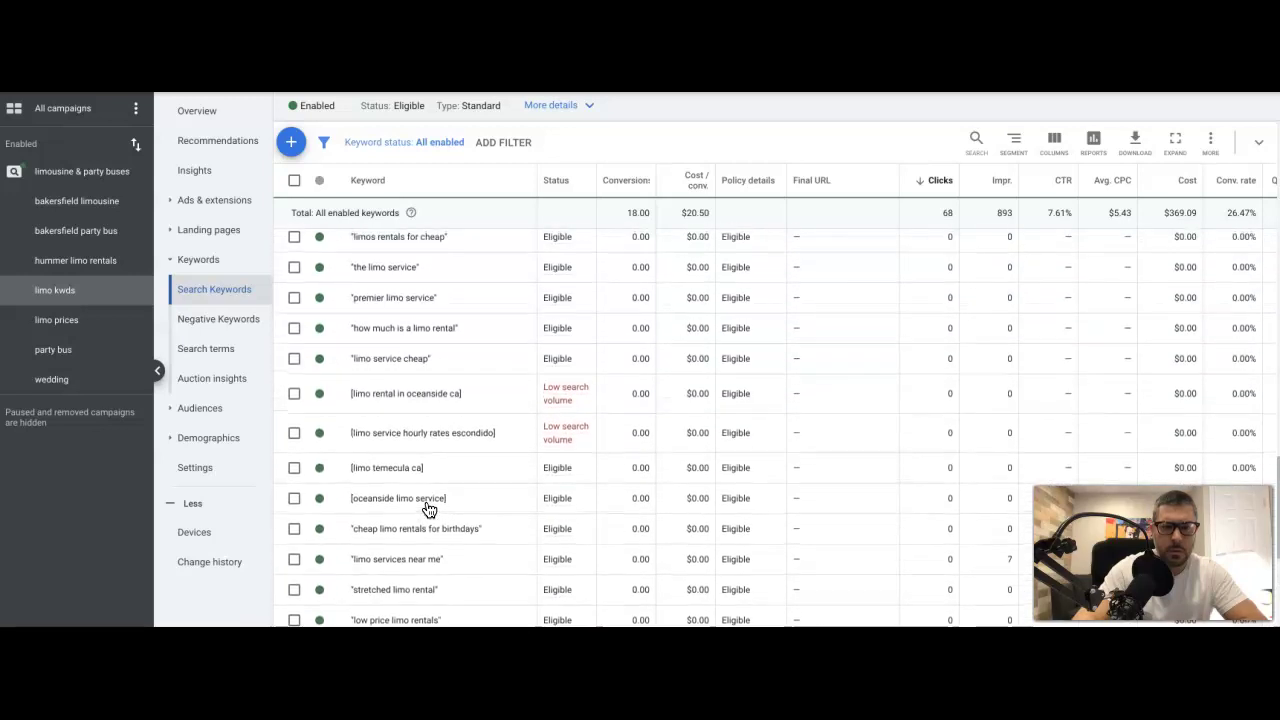
pyautogui.scroll(4, 428, 510)
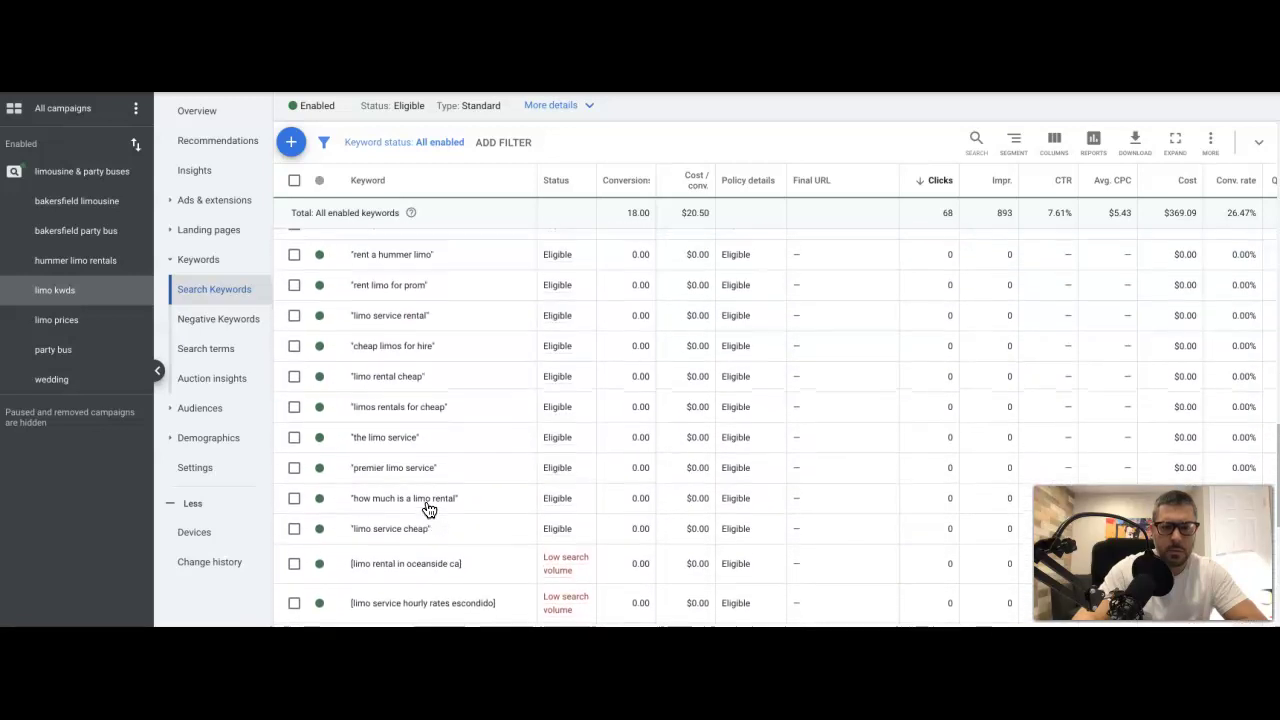
pyautogui.scroll(10, 428, 510)
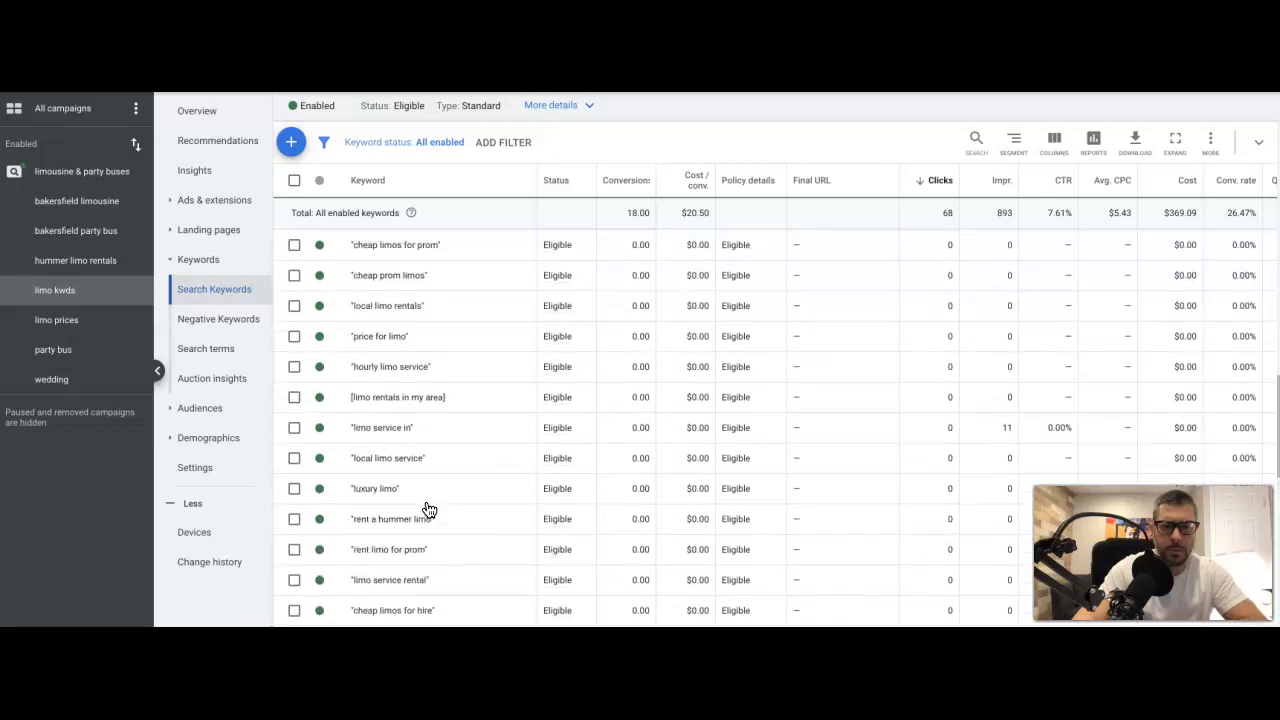
pyautogui.scroll(6, 428, 510)
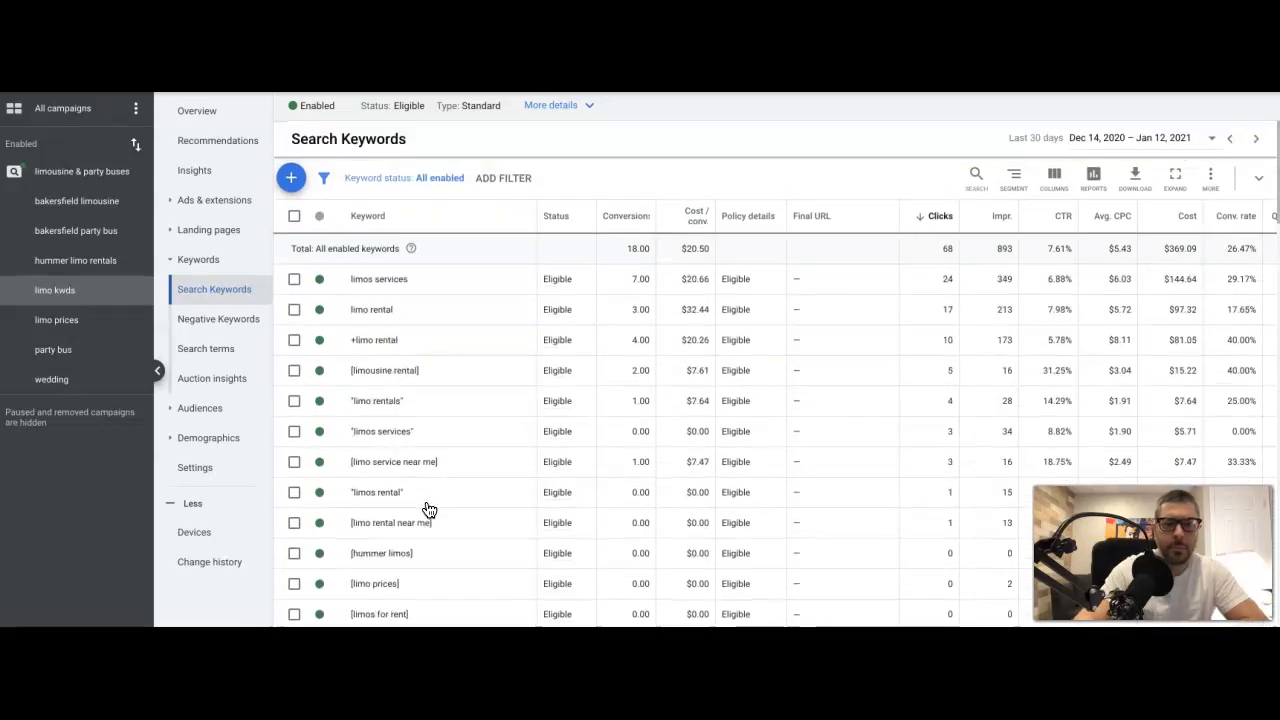
pyautogui.click(455, 350)
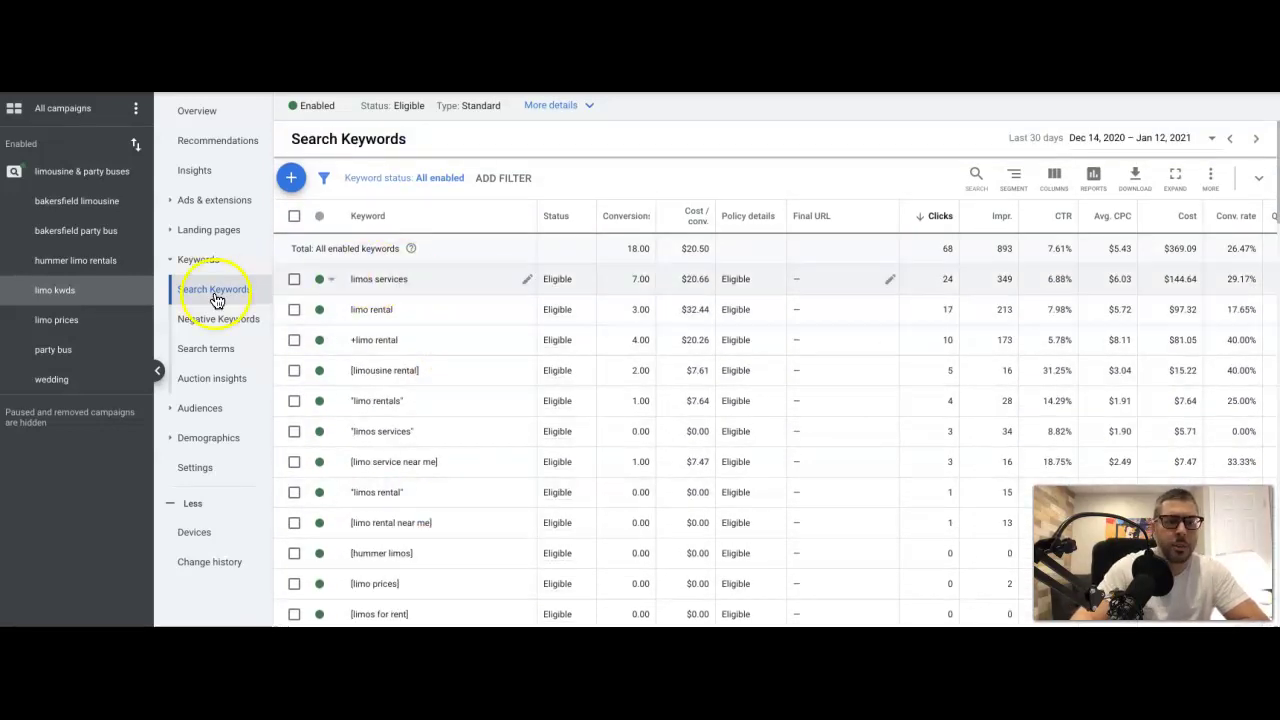
# Review the search keywords of the bakersfield party bus ad group and those of the party bus ad group
pyautogui.click(78, 237)
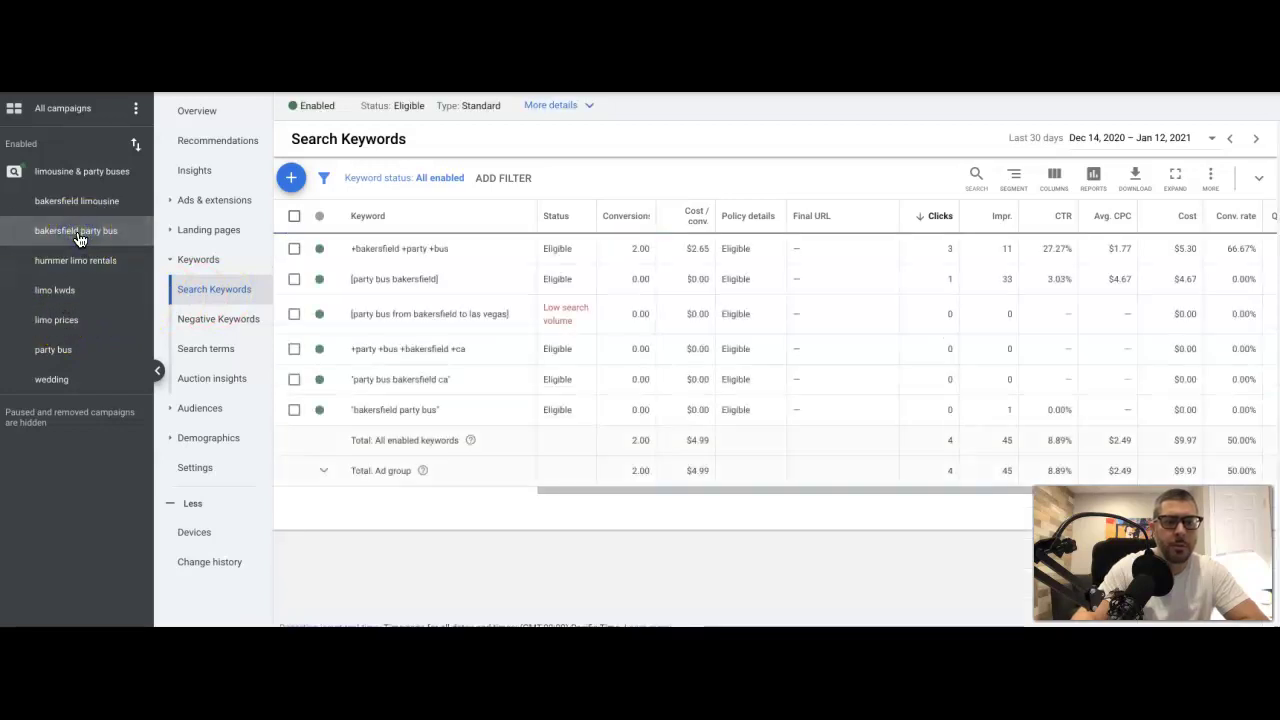
pyautogui.click(336, 313)
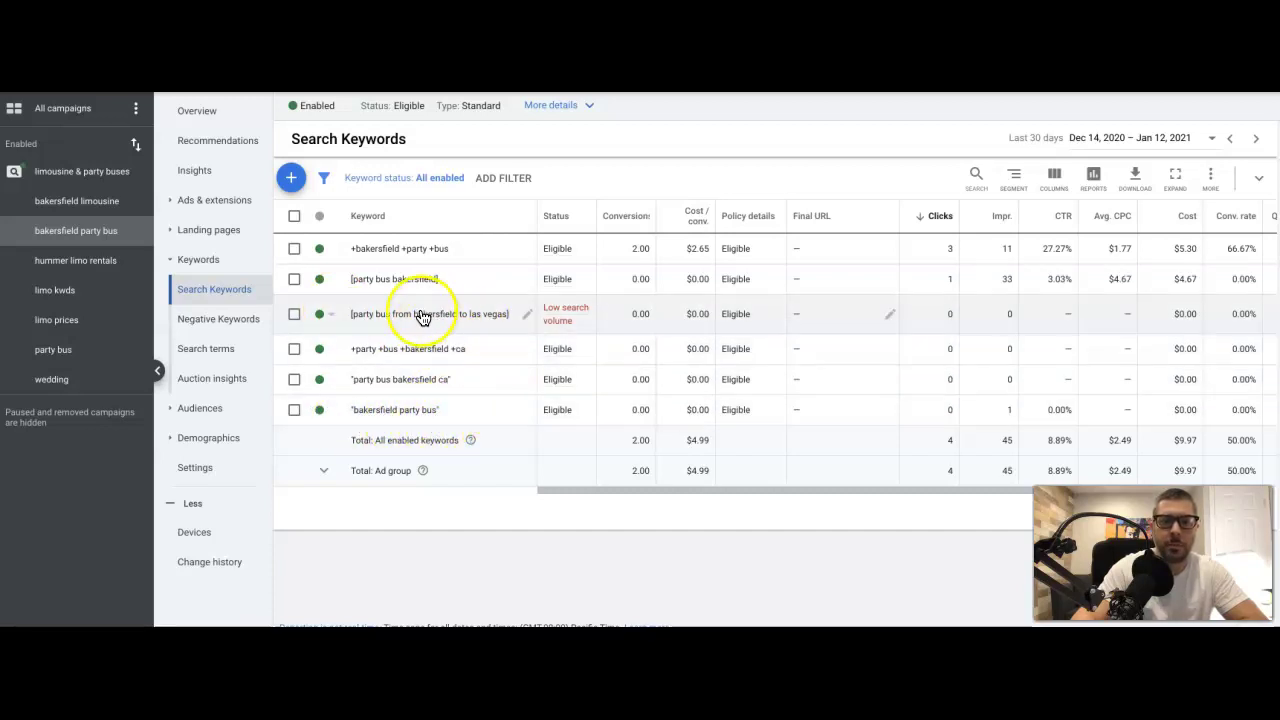
pyautogui.click(58, 350)
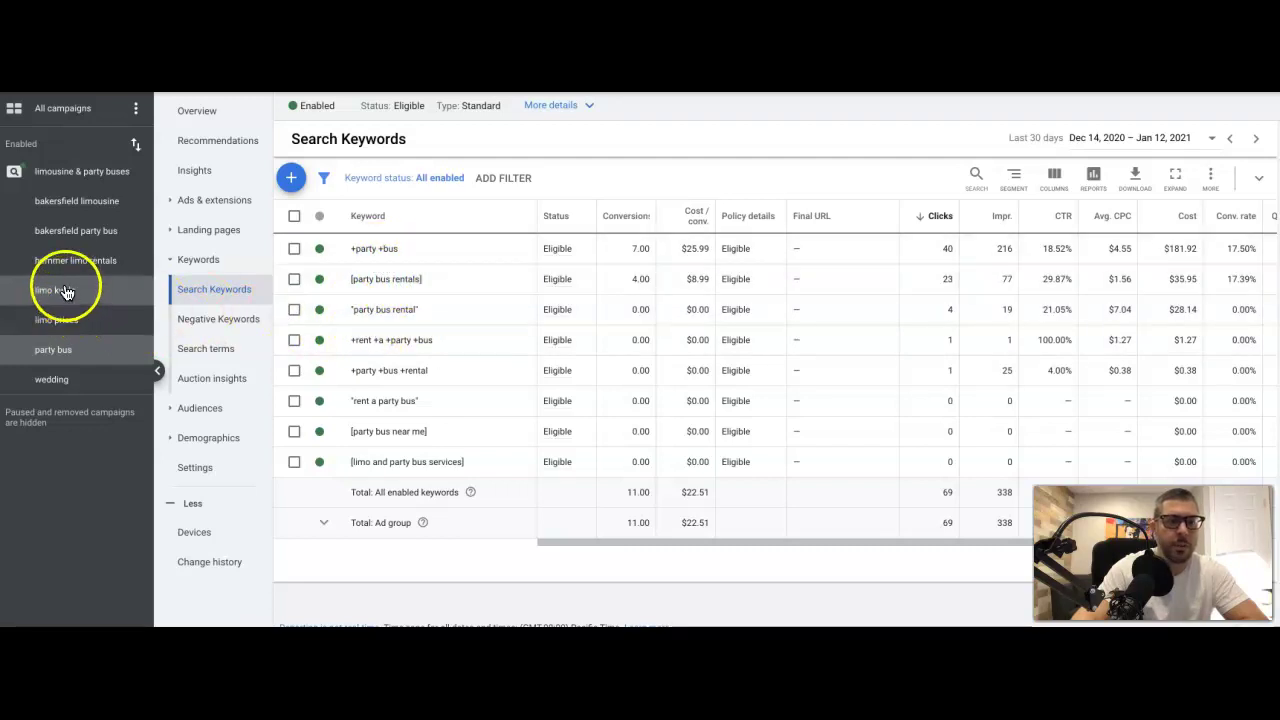
# Examine the complete search keyword list of the bakersfield limousine ad group, including each keyword's status
pyautogui.click(77, 203)
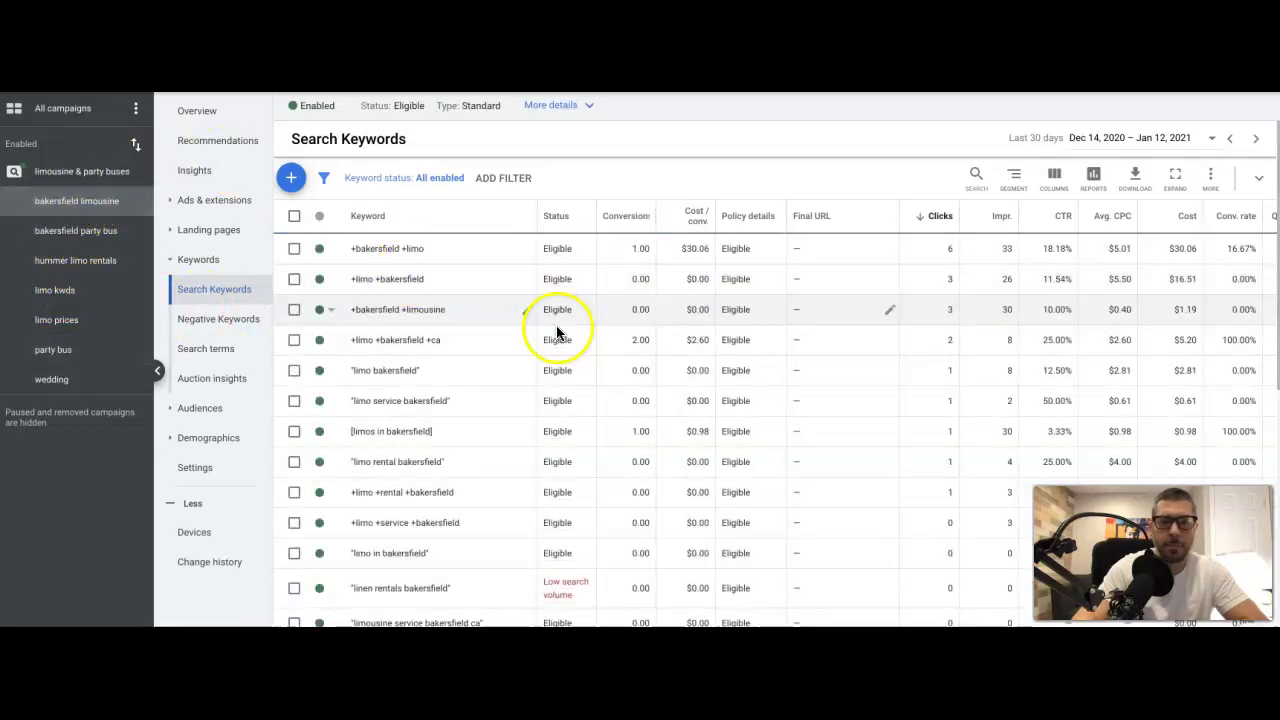
pyautogui.scroll(-2, 559, 335)
pyautogui.scroll(-4, 559, 335)
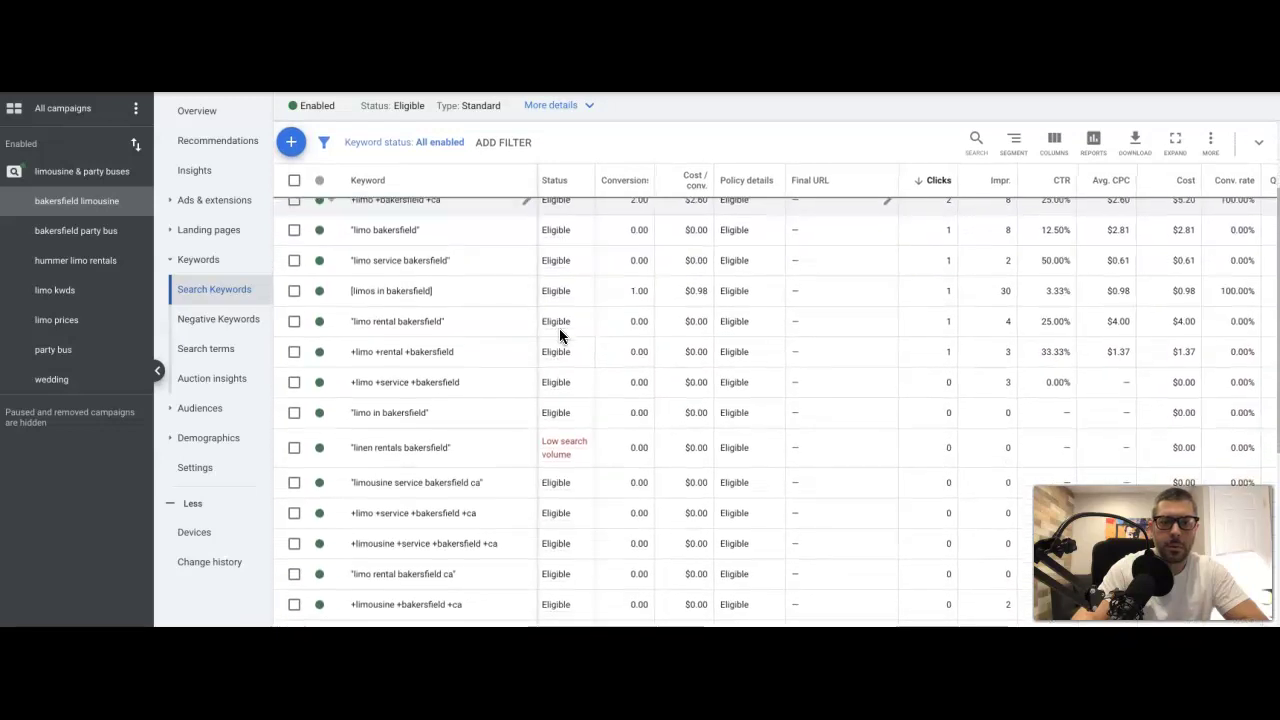
pyautogui.scroll(-3, 559, 335)
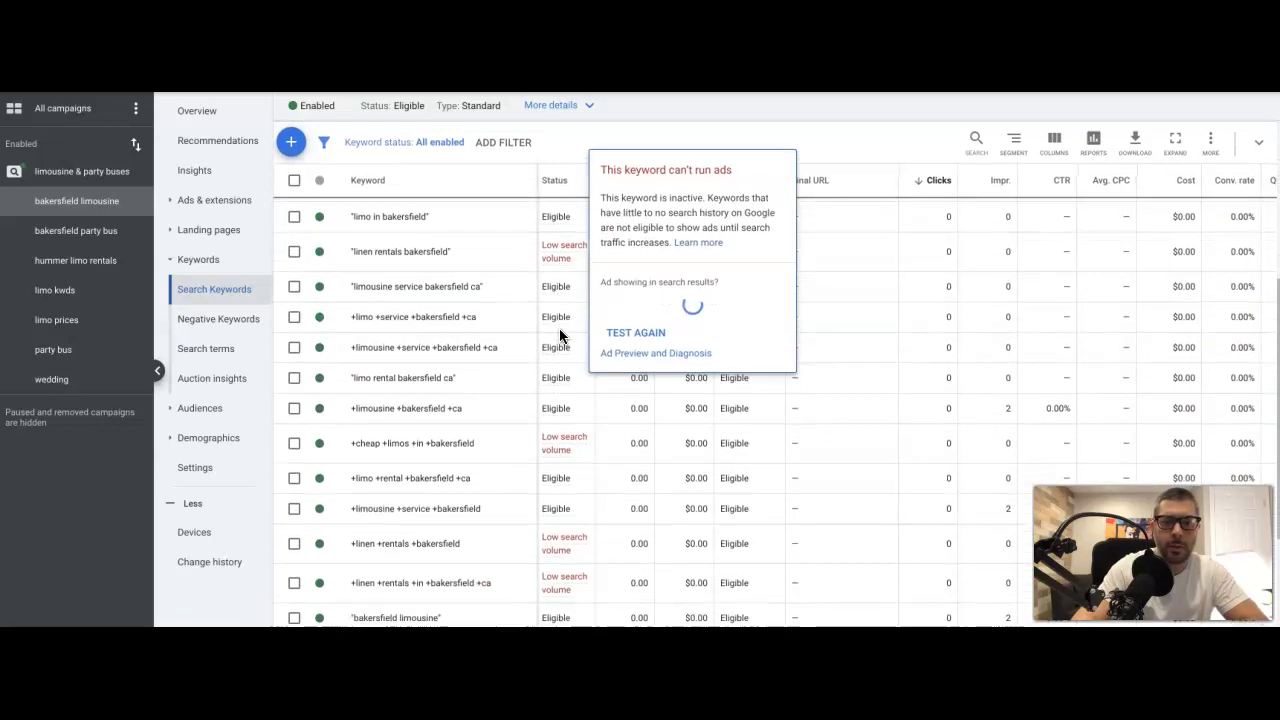
pyautogui.scroll(-3, 510, 382)
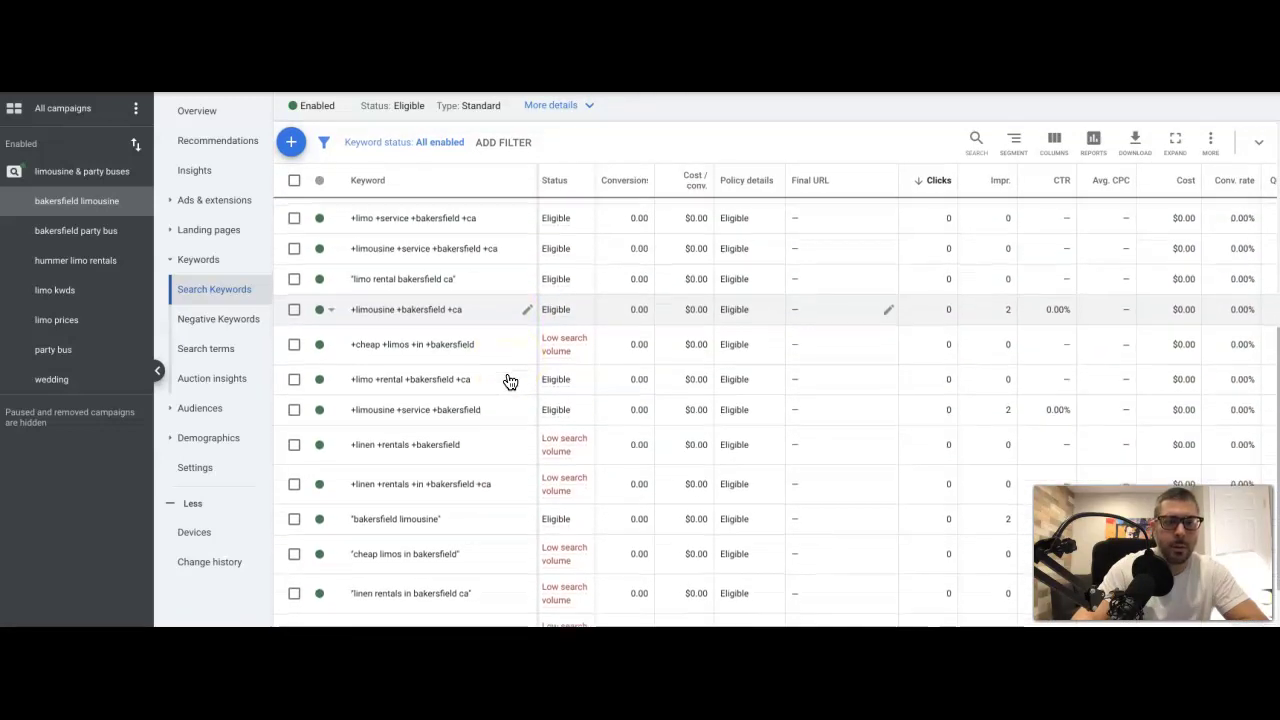
pyautogui.scroll(-2, 510, 382)
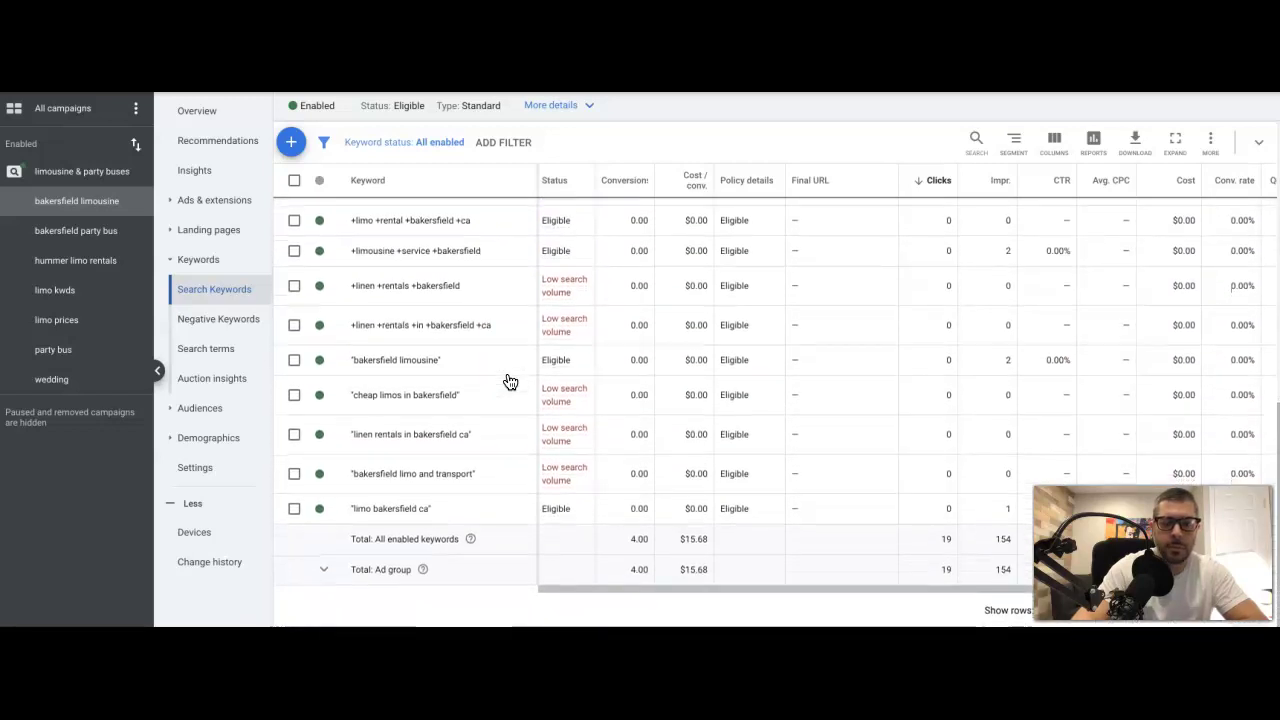
# Open the search keywords of the limo kwds ad group and pause the phrase-match keyword "hummer limo"
pyautogui.click(457, 392)
pyautogui.scroll(10, 452, 392)
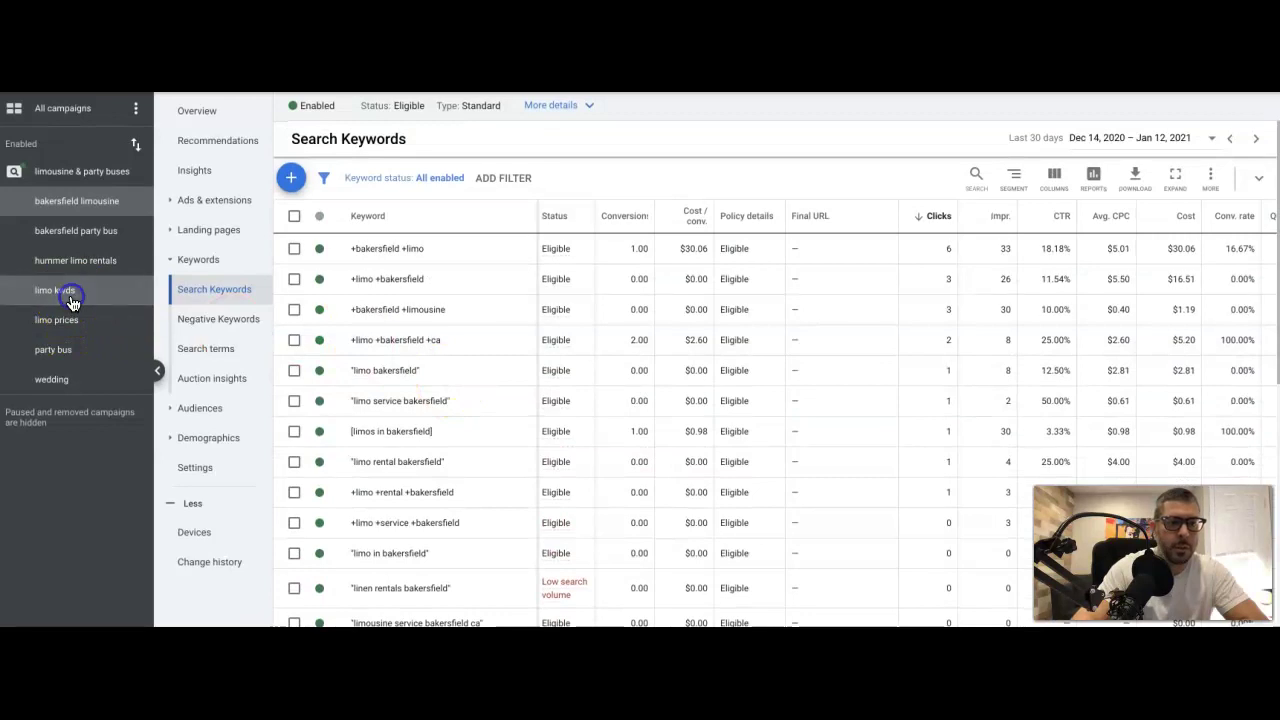
pyautogui.click(70, 302)
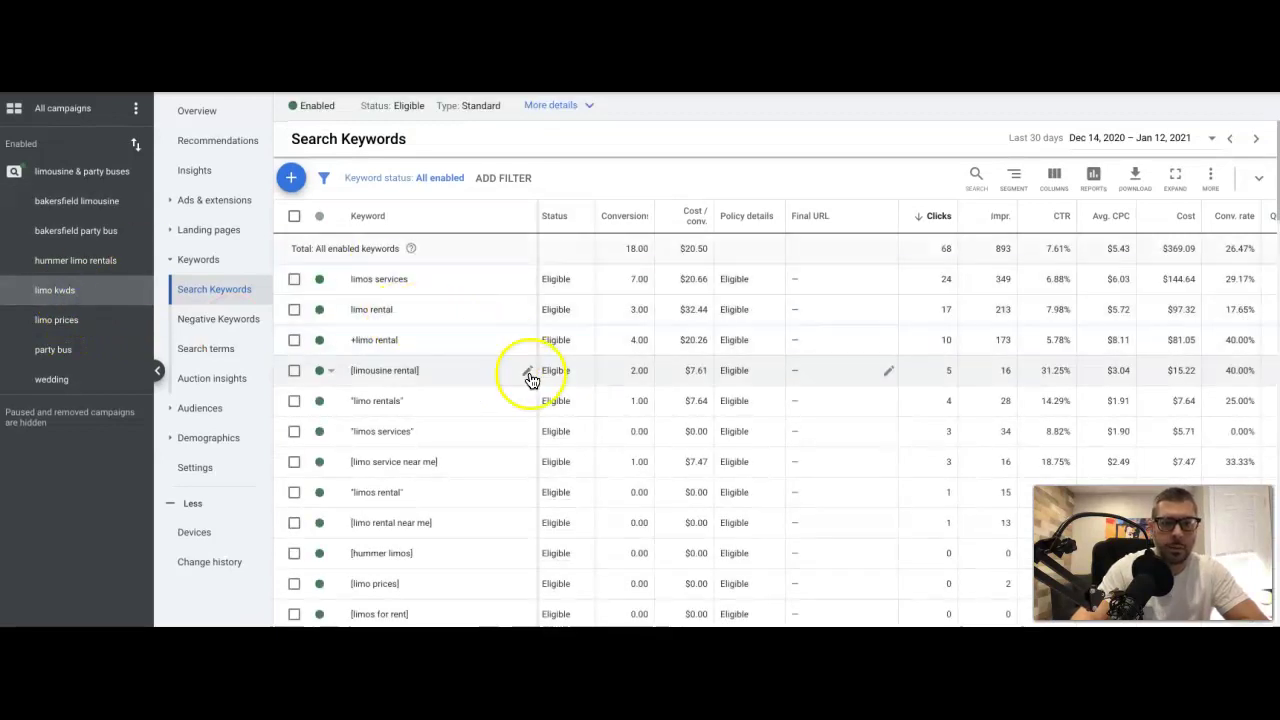
pyautogui.scroll(-3, 530, 380)
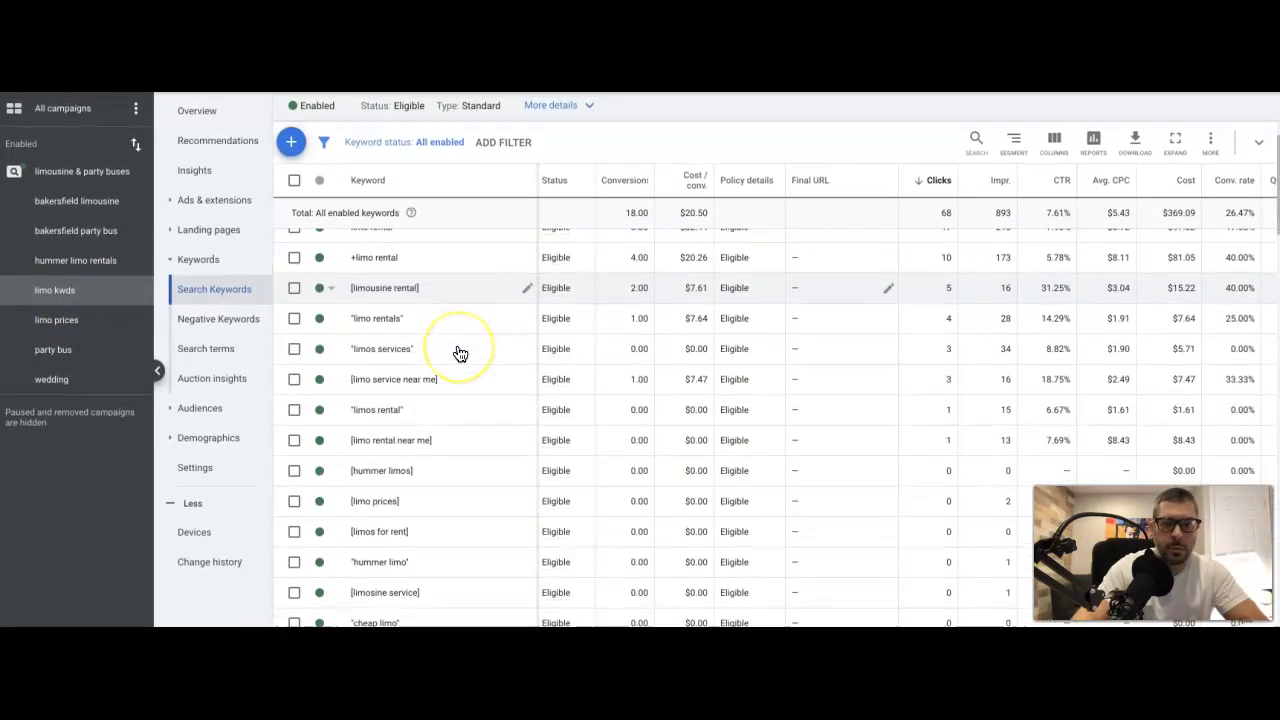
pyautogui.scroll(-1, 460, 353)
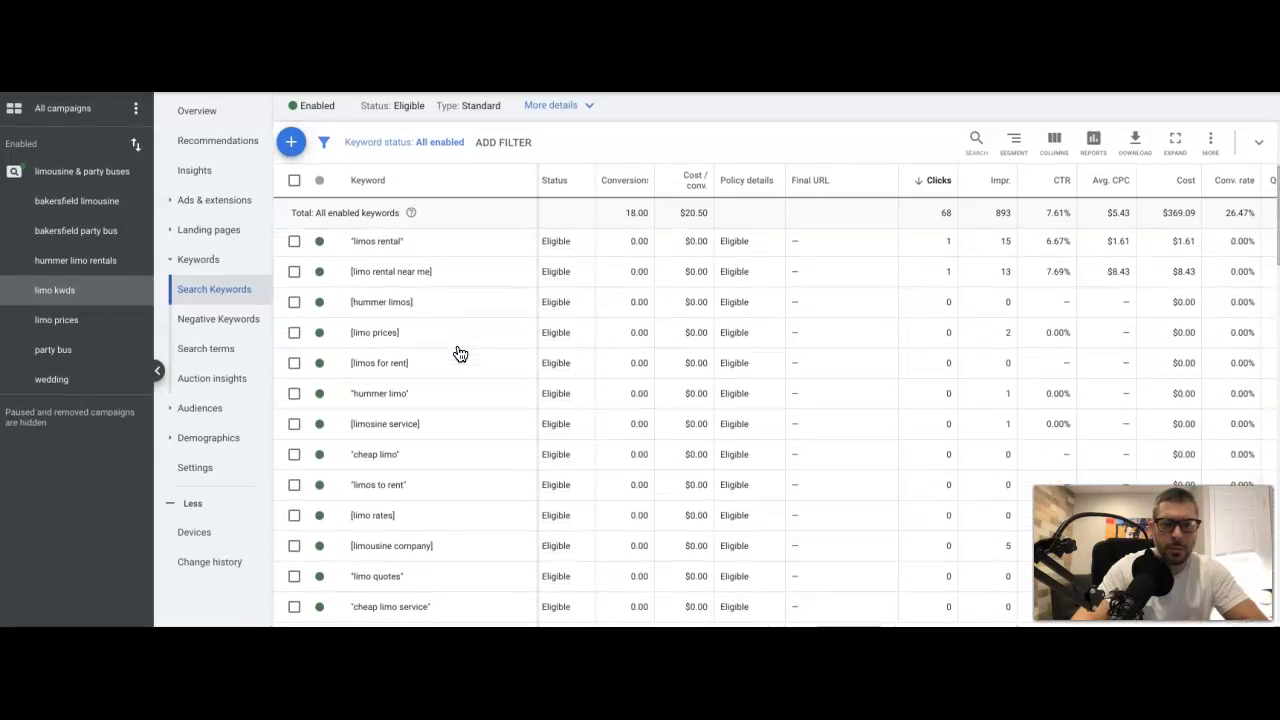
pyautogui.click(442, 352)
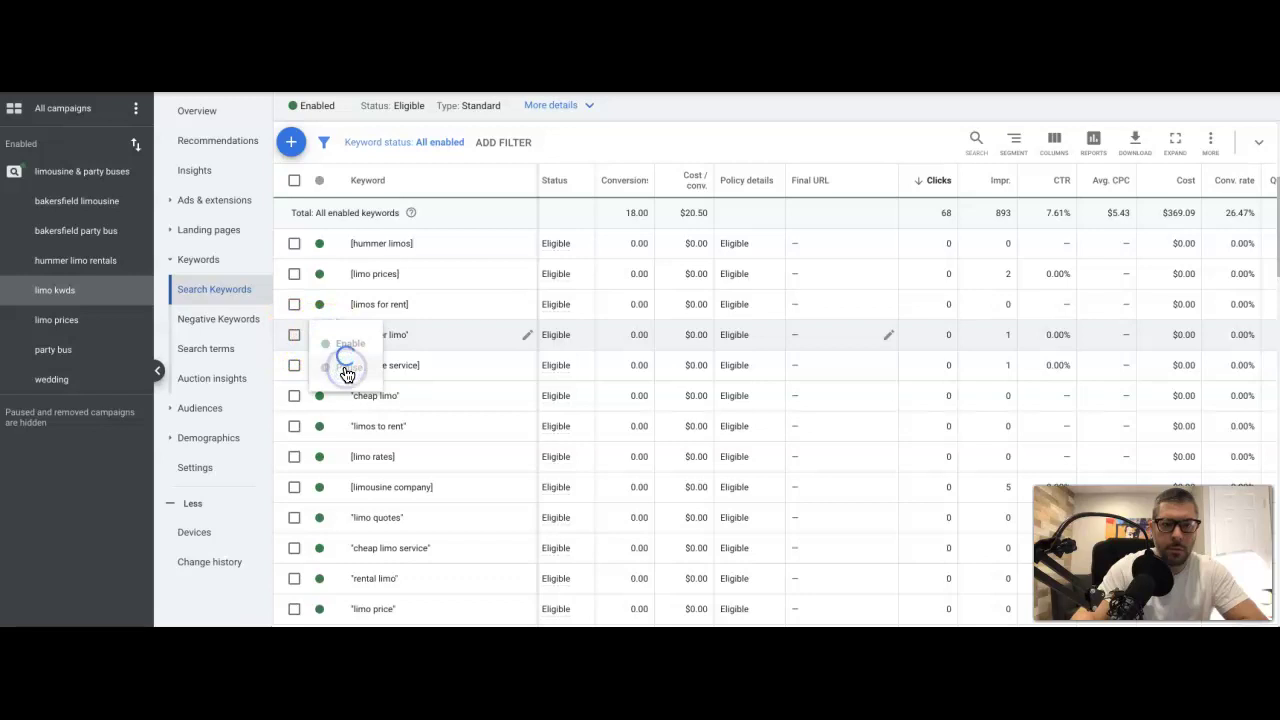
# Pause the phrase-match keyword "hummer limo rental" and the exact-match keyword [hummer limo rentals] in the limo kwds ad group
pyautogui.scroll(-5, 515, 370)
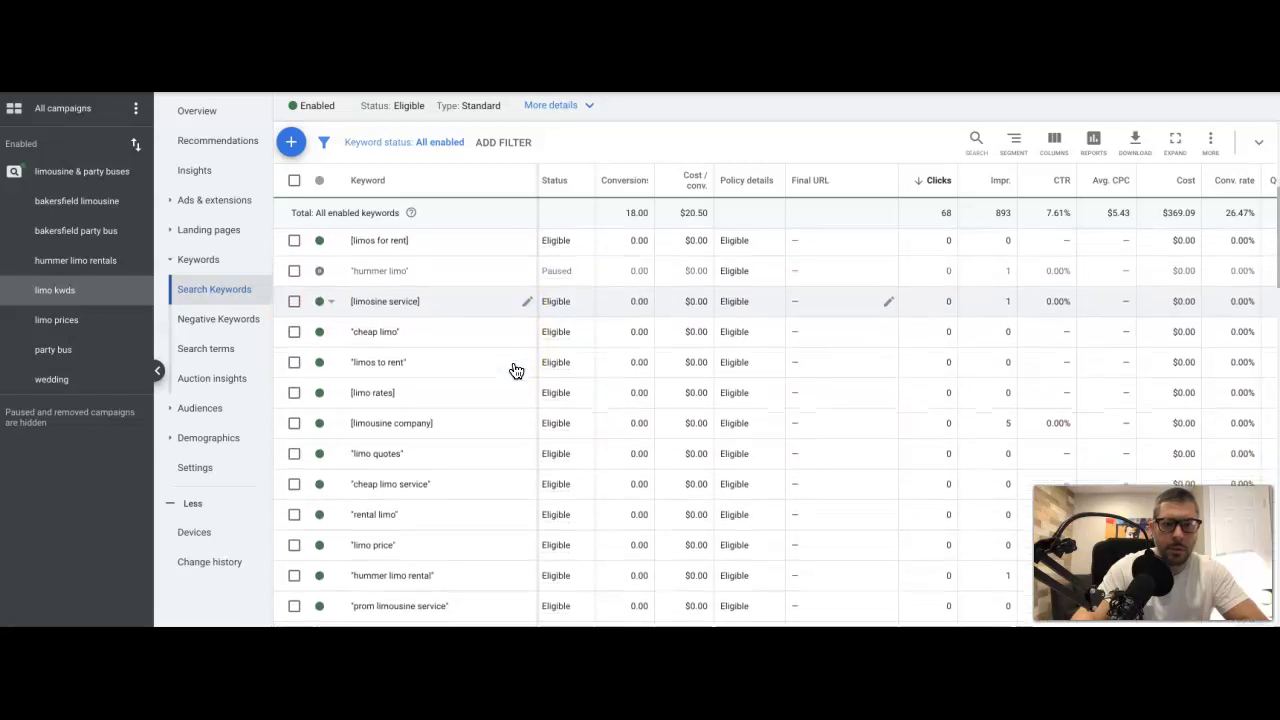
pyautogui.scroll(-5, 515, 370)
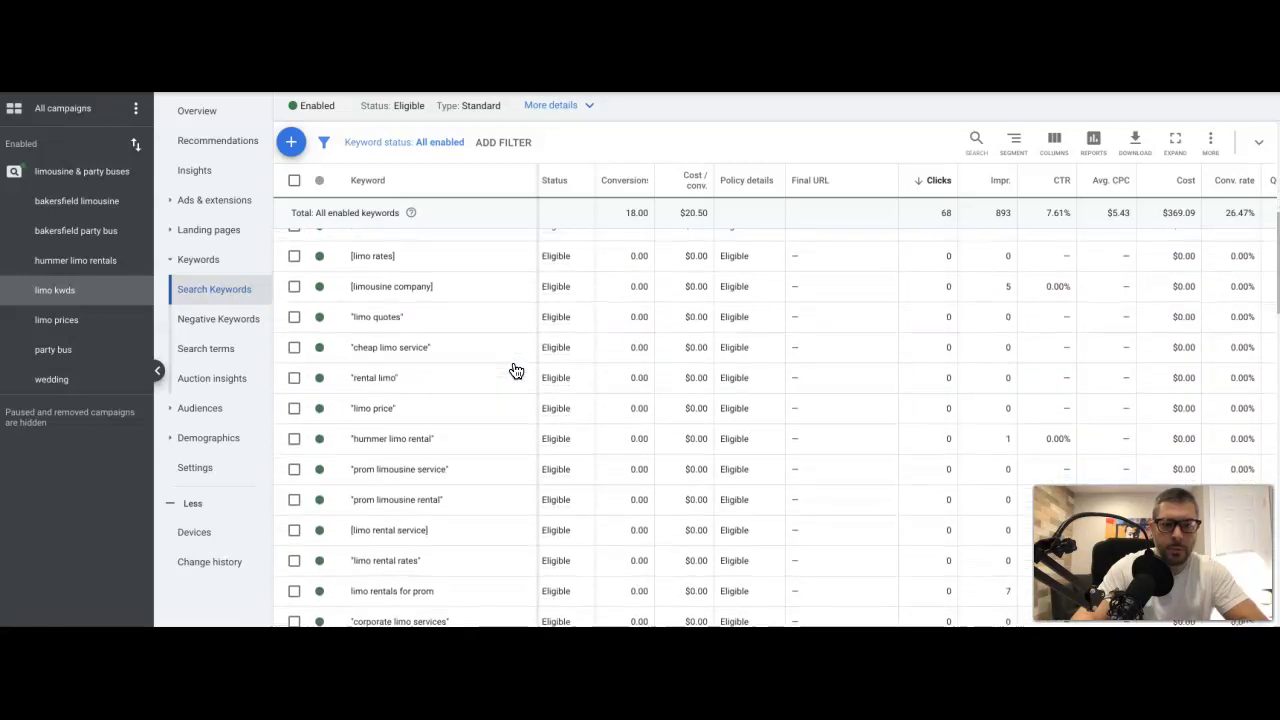
pyautogui.click(319, 329)
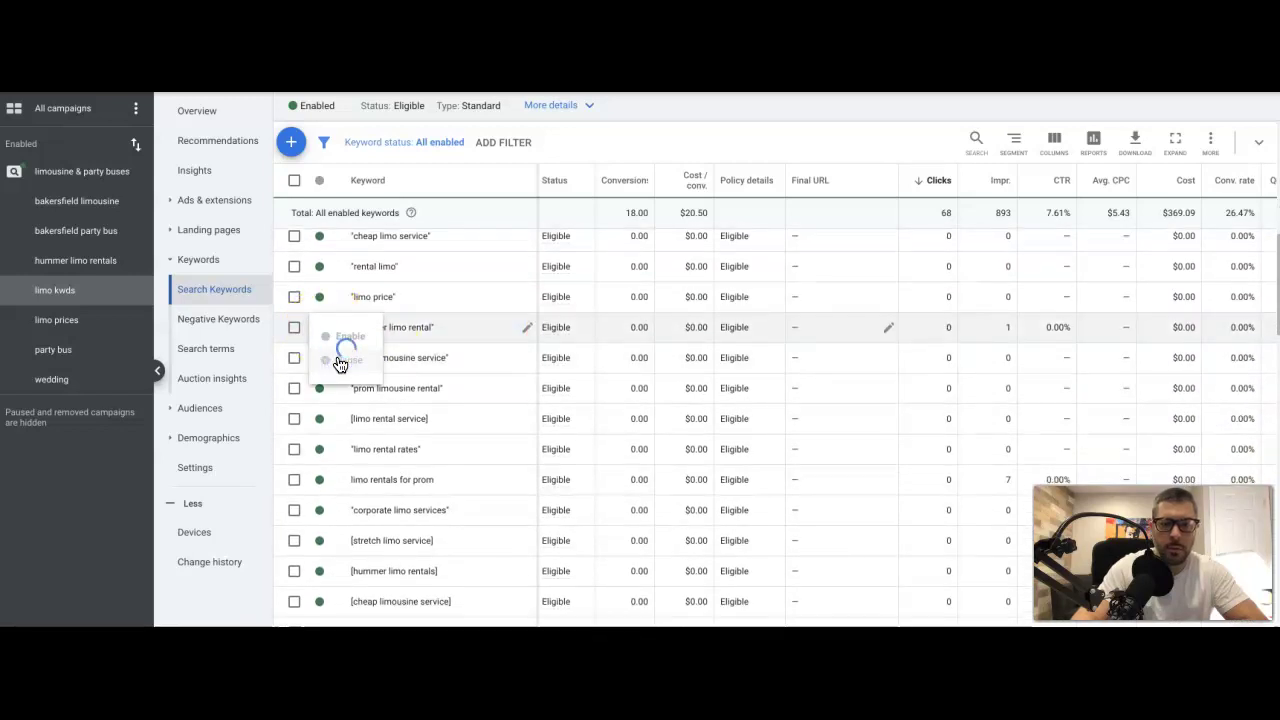
pyautogui.scroll(-3, 492, 355)
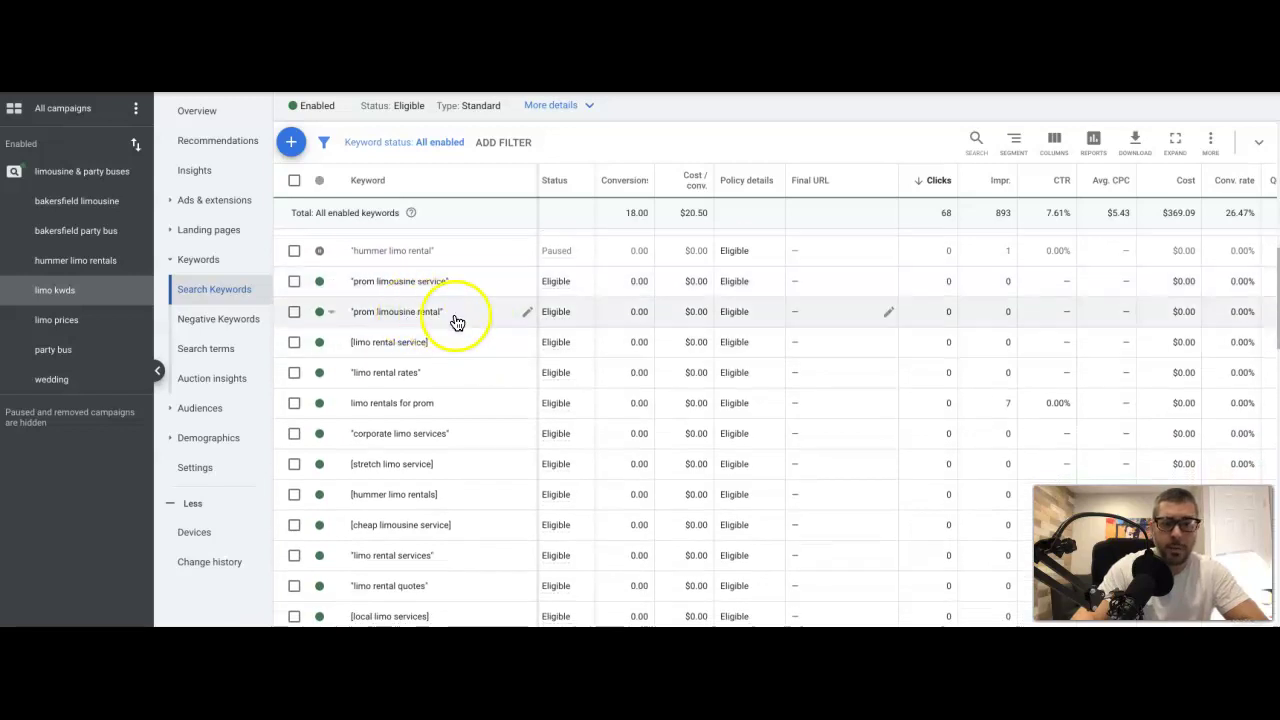
pyautogui.scroll(-3, 511, 346)
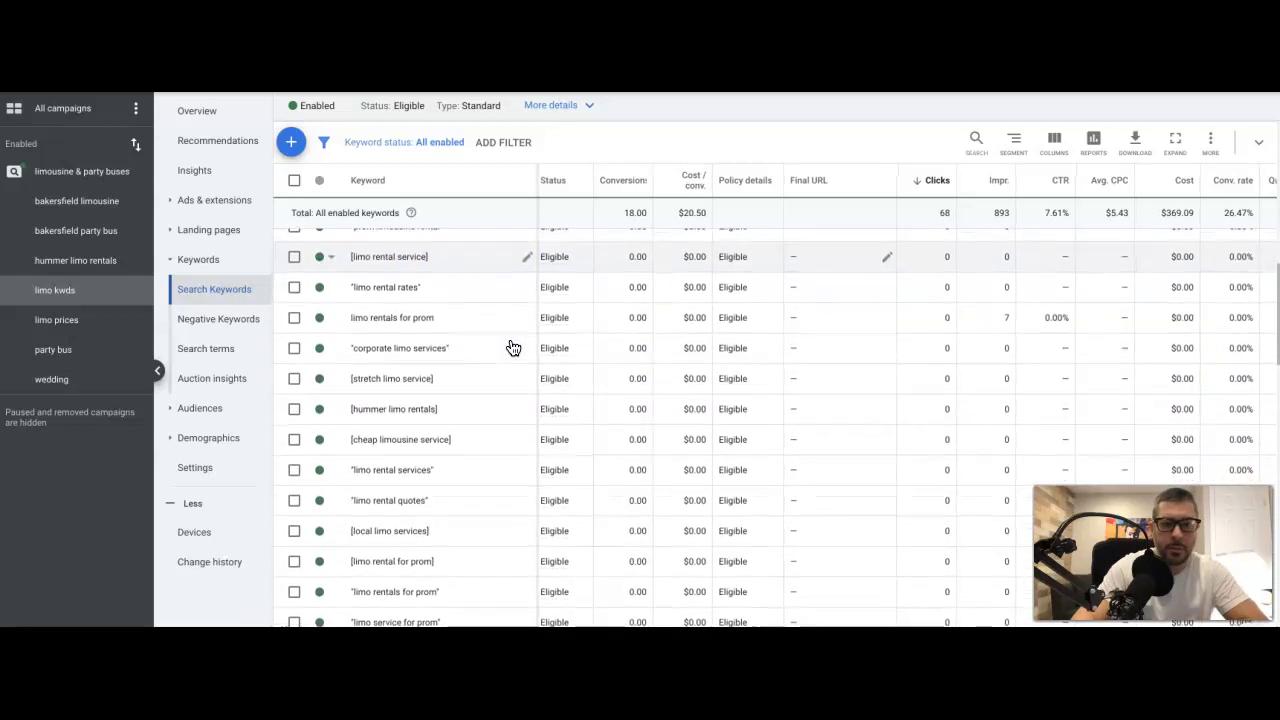
pyautogui.scroll(-3, 511, 346)
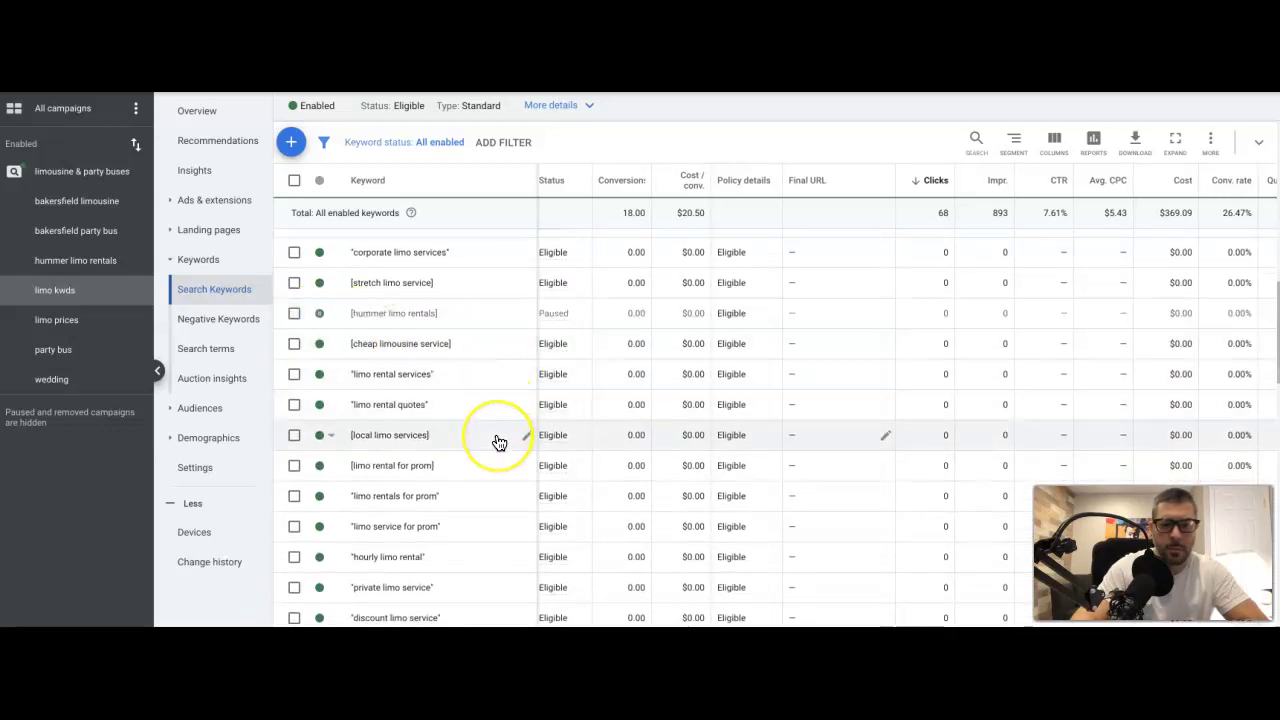
# Examine the rest of the limo kwds keyword list, checking the remaining keywords' wording, match types and status
pyautogui.scroll(-3, 497, 443)
pyautogui.scroll(-3, 499, 443)
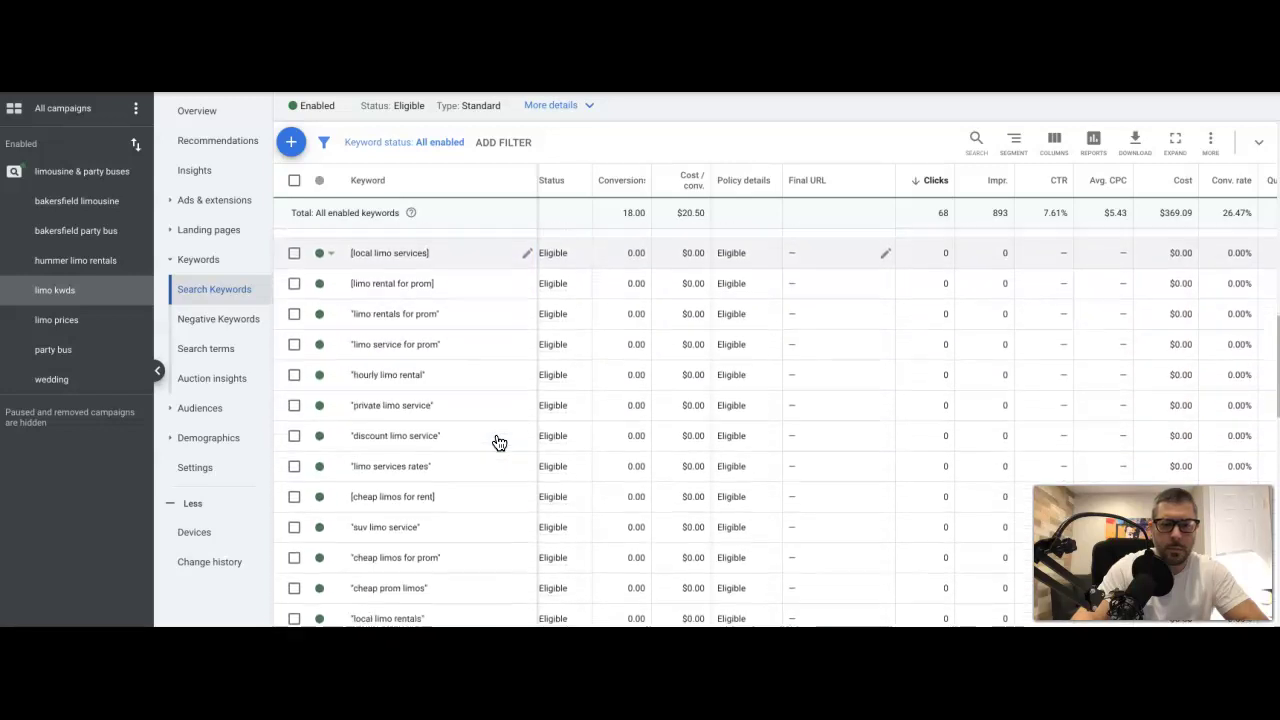
pyautogui.scroll(-3, 499, 443)
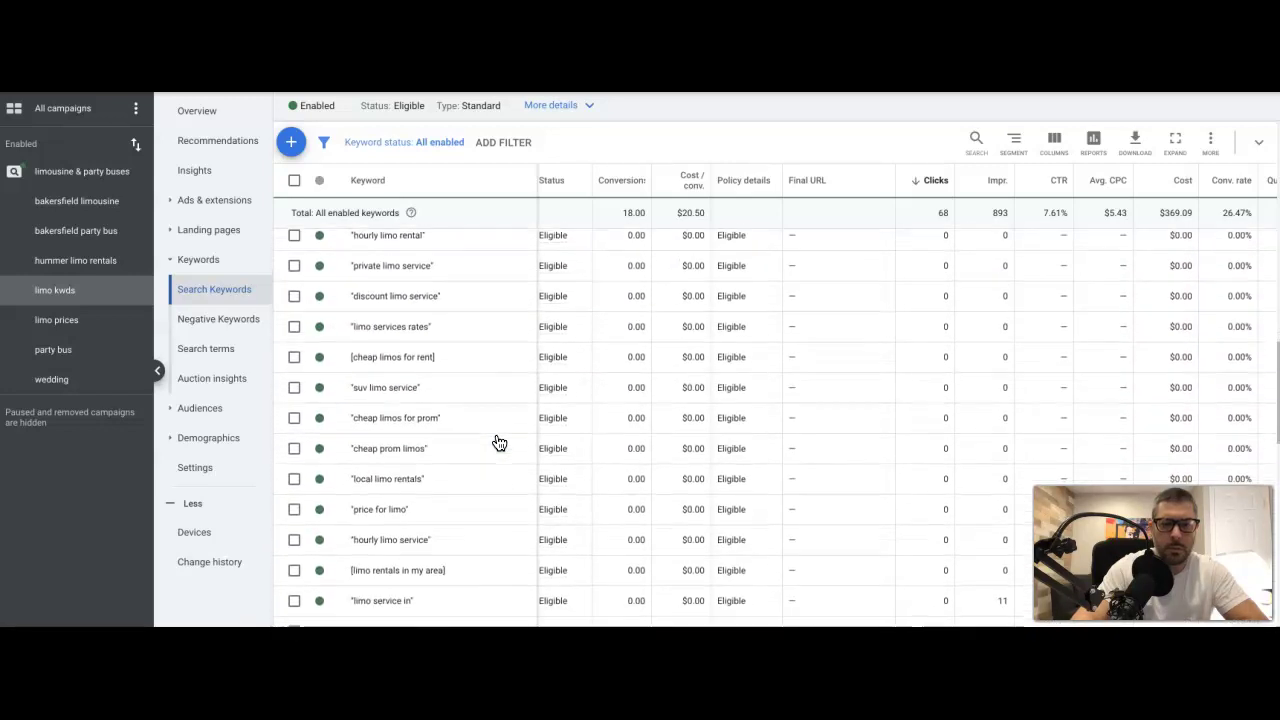
pyautogui.scroll(-3, 499, 443)
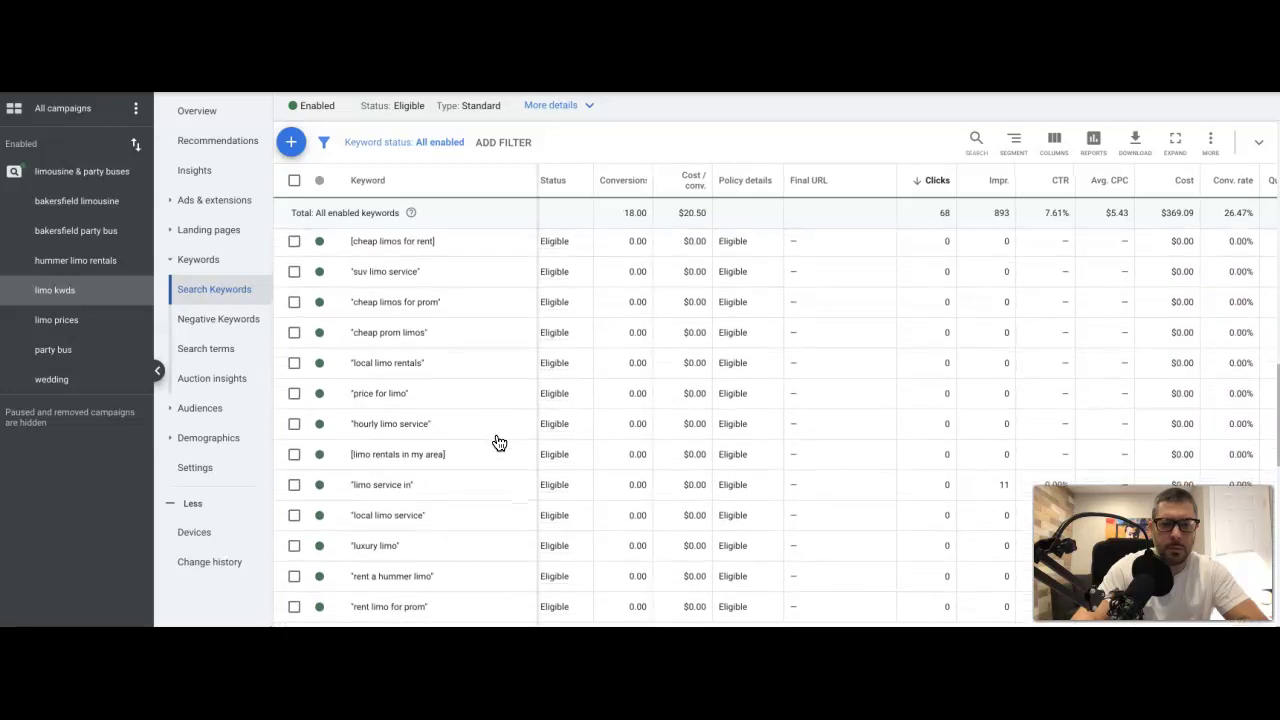
pyautogui.scroll(-3, 499, 443)
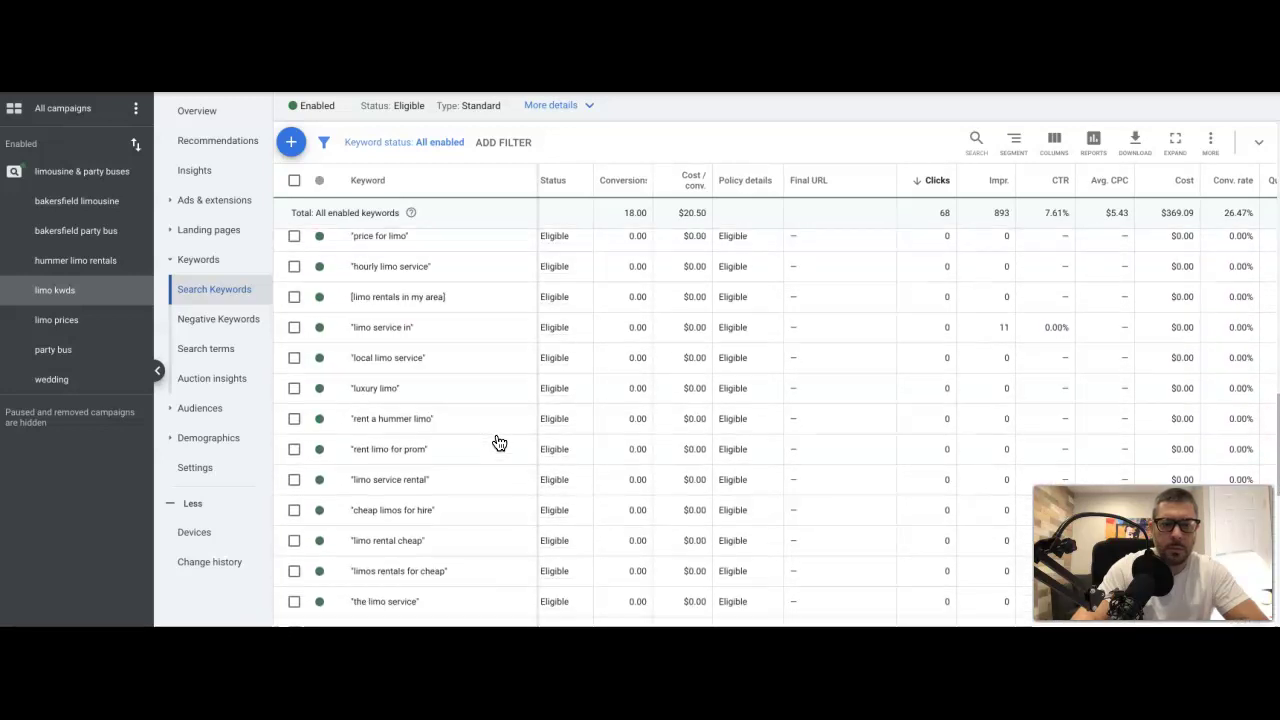
pyautogui.scroll(-3, 499, 443)
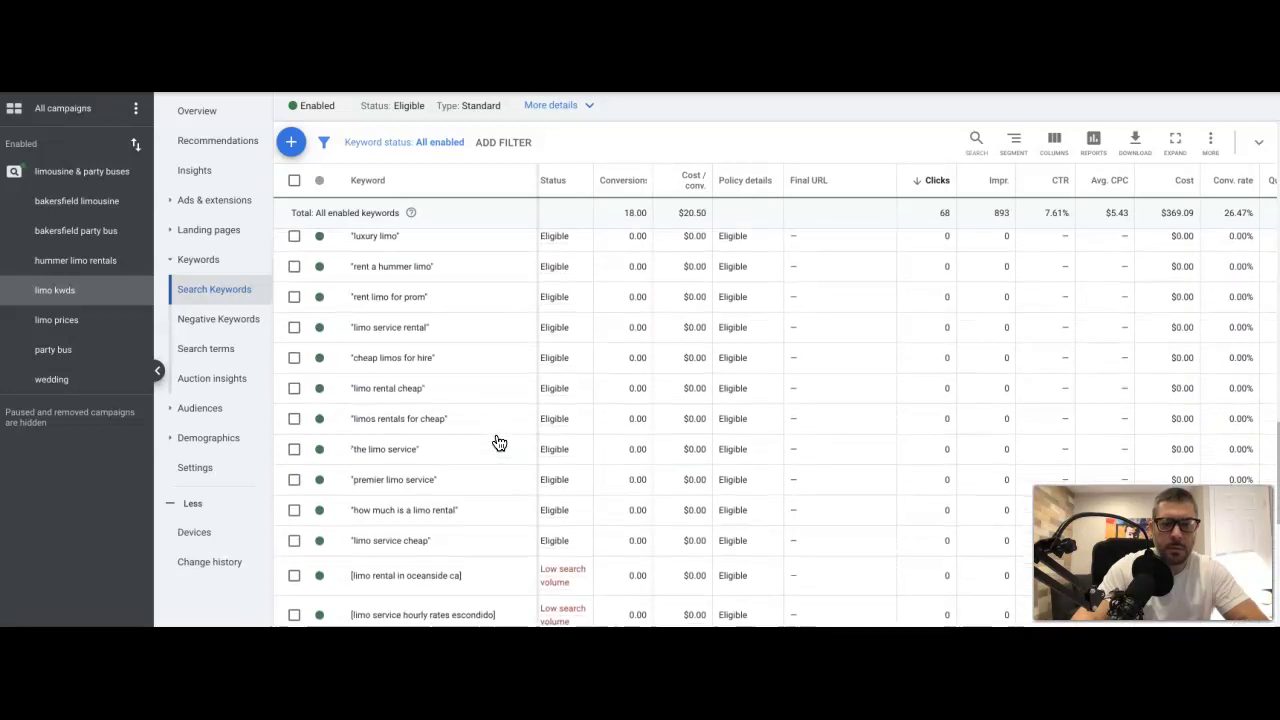
# Return to the limousine & party buses campaign and display its ad groups with their performance figures
pyautogui.scroll(10, 499, 443)
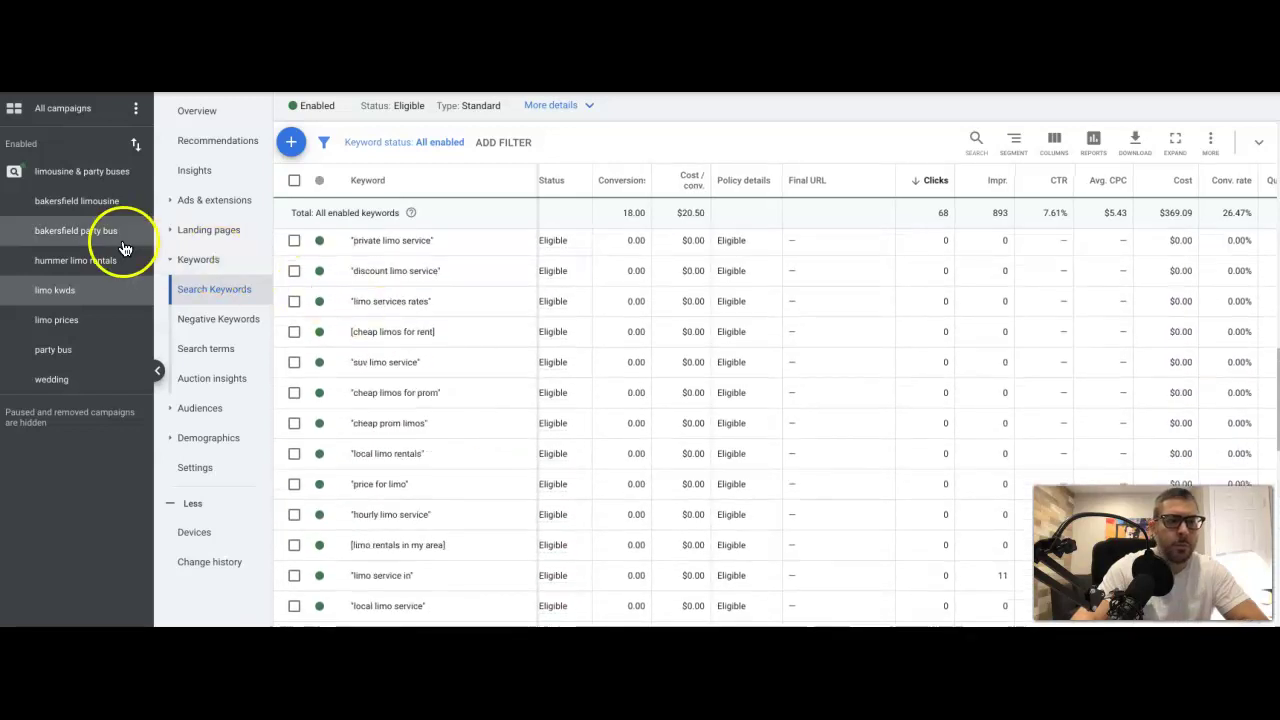
pyautogui.click(77, 183)
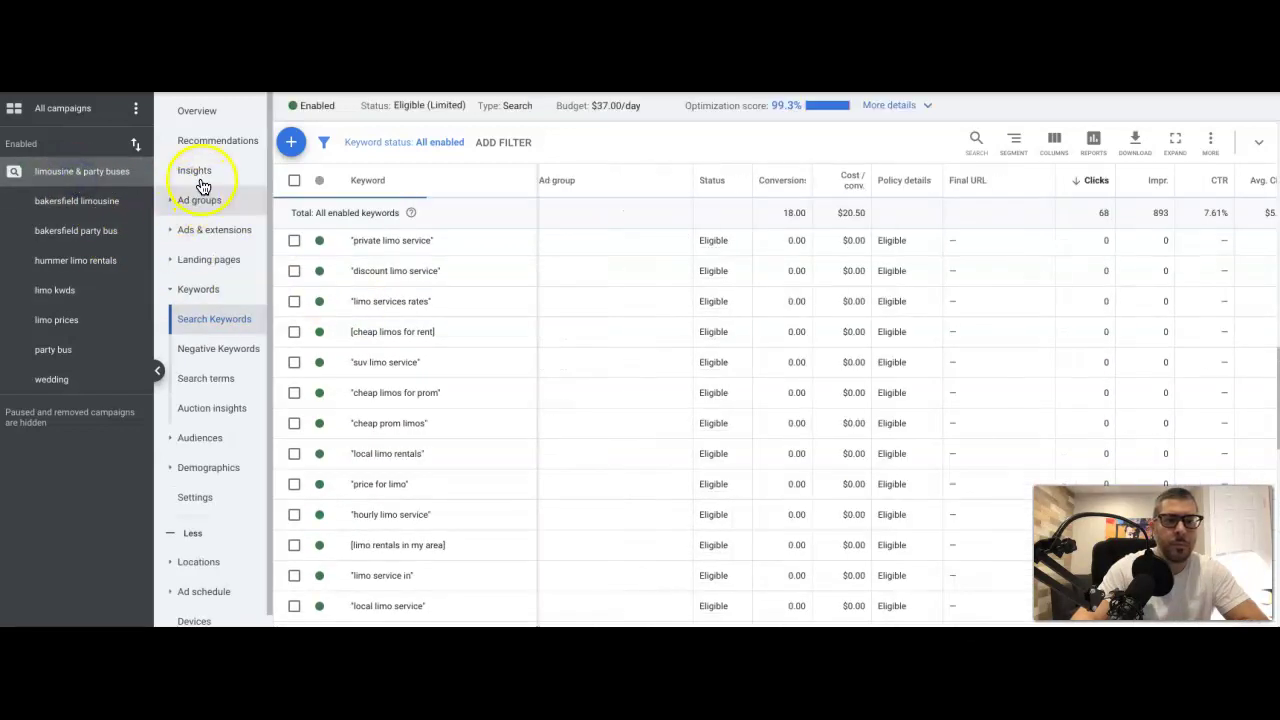
pyautogui.click(198, 204)
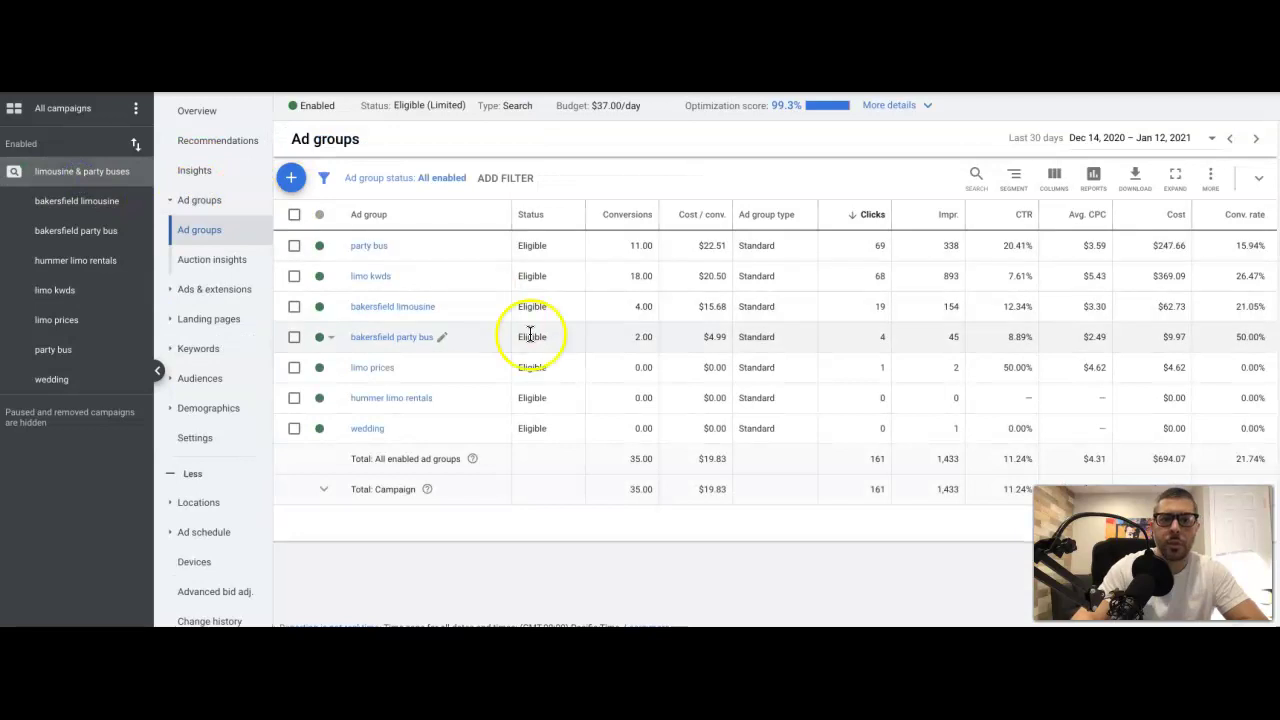